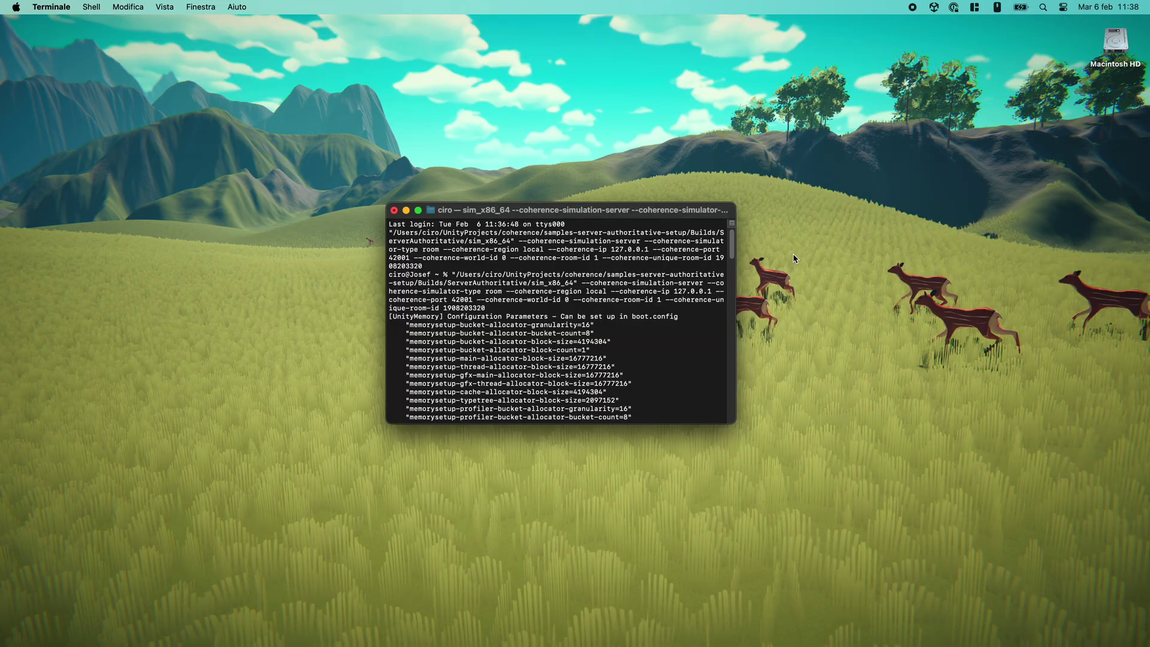
- Scroll the headless simulator's Terminal log to the end to confirm it connected to the local replication server
left_click_drag(731, 244, 726, 407)
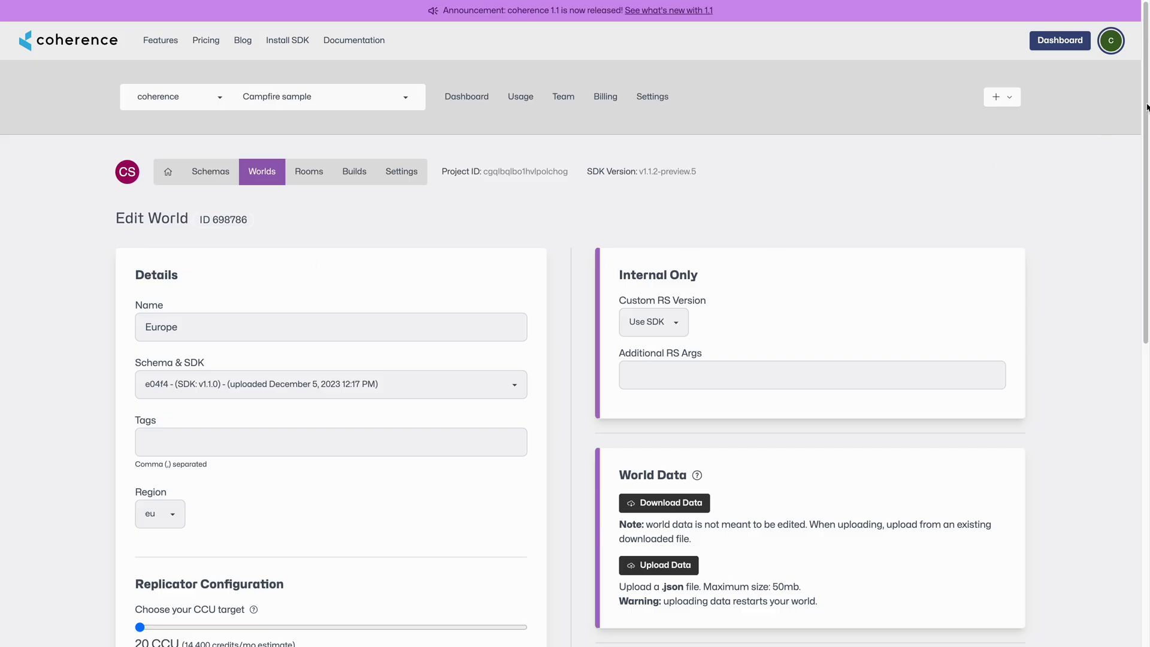
left_click_drag(1147, 107, 1145, 396)
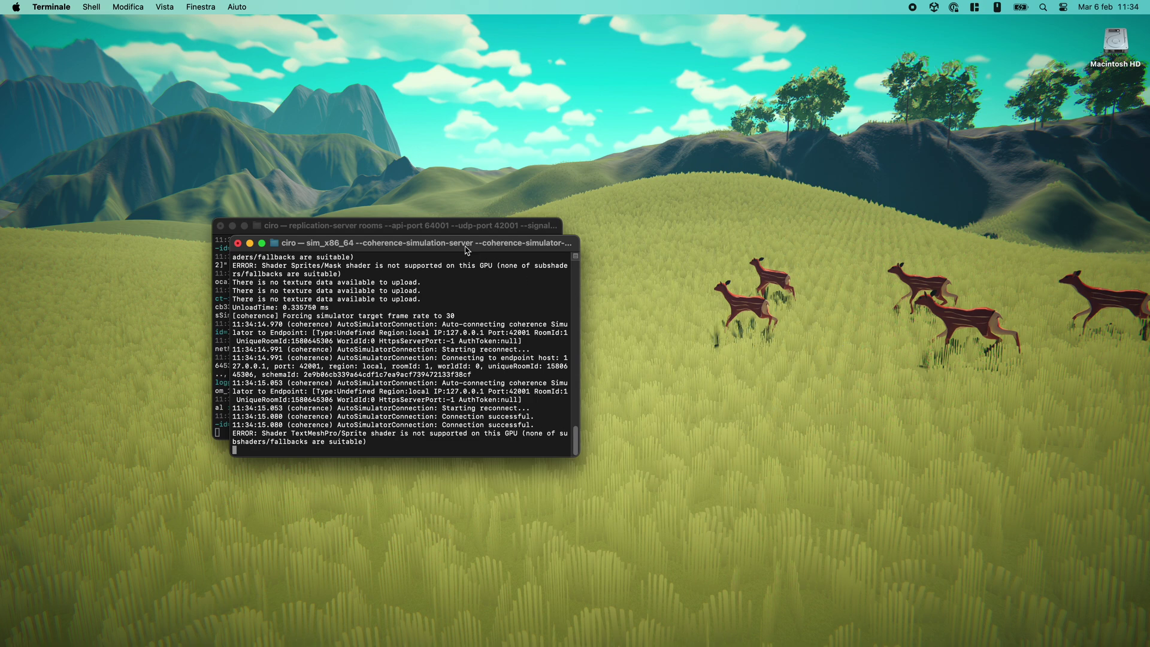
left_click_drag(467, 249, 820, 229)
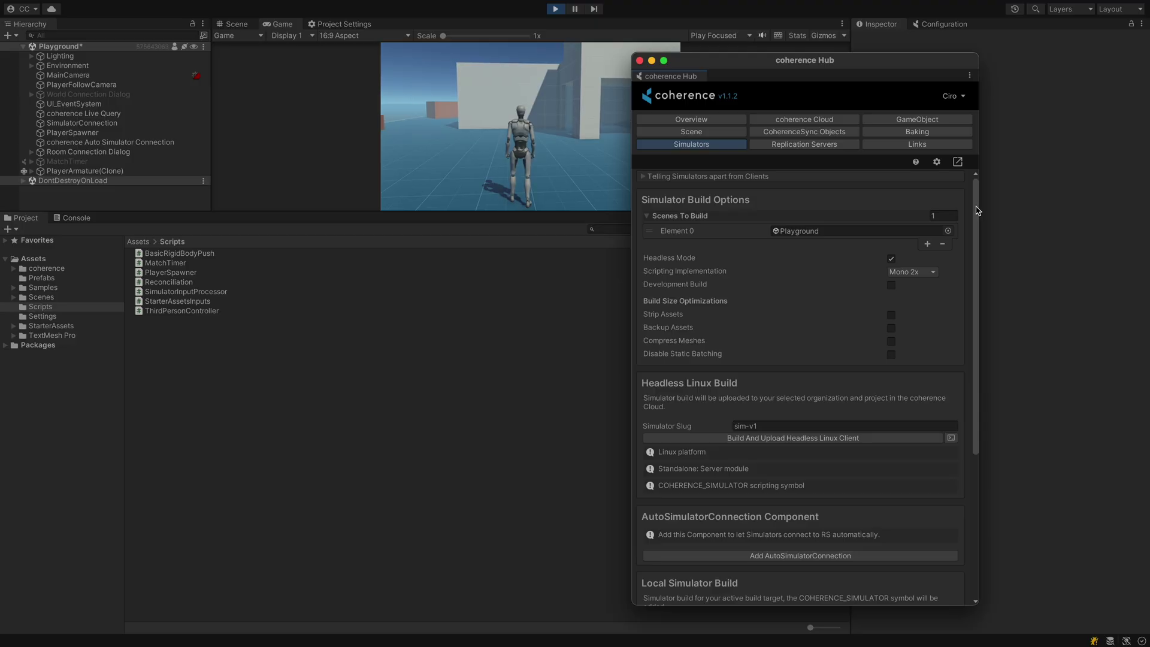
left_click_drag(972, 207, 971, 366)
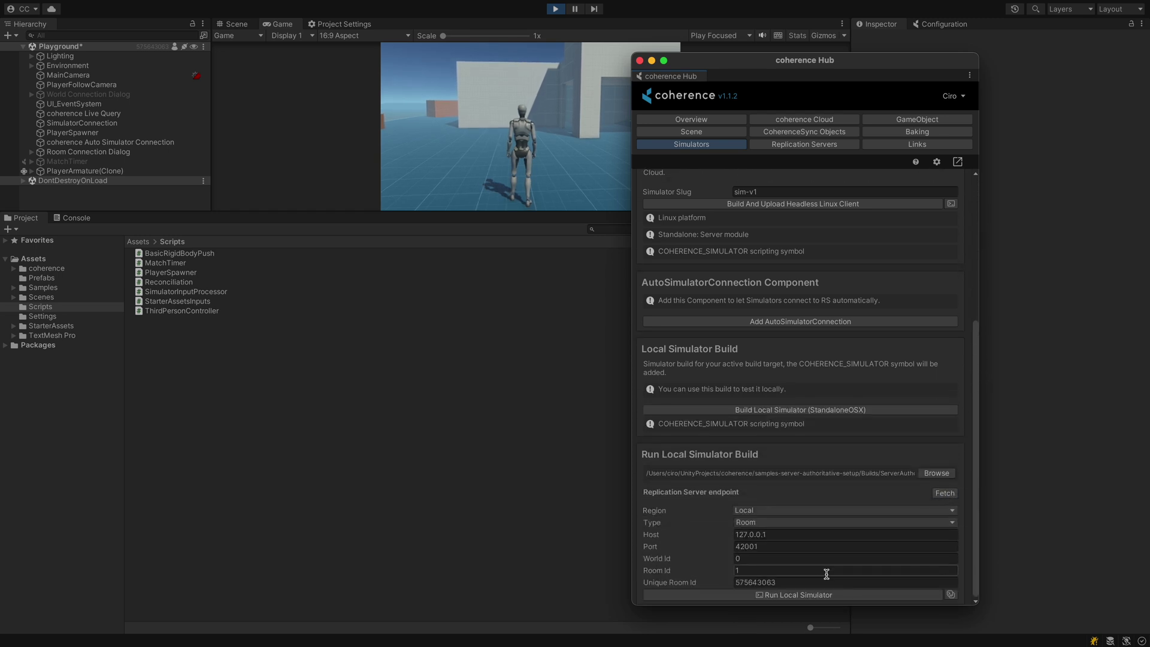
- Run the local simulator build and move its log window over the first Terminal
left_click(807, 595)
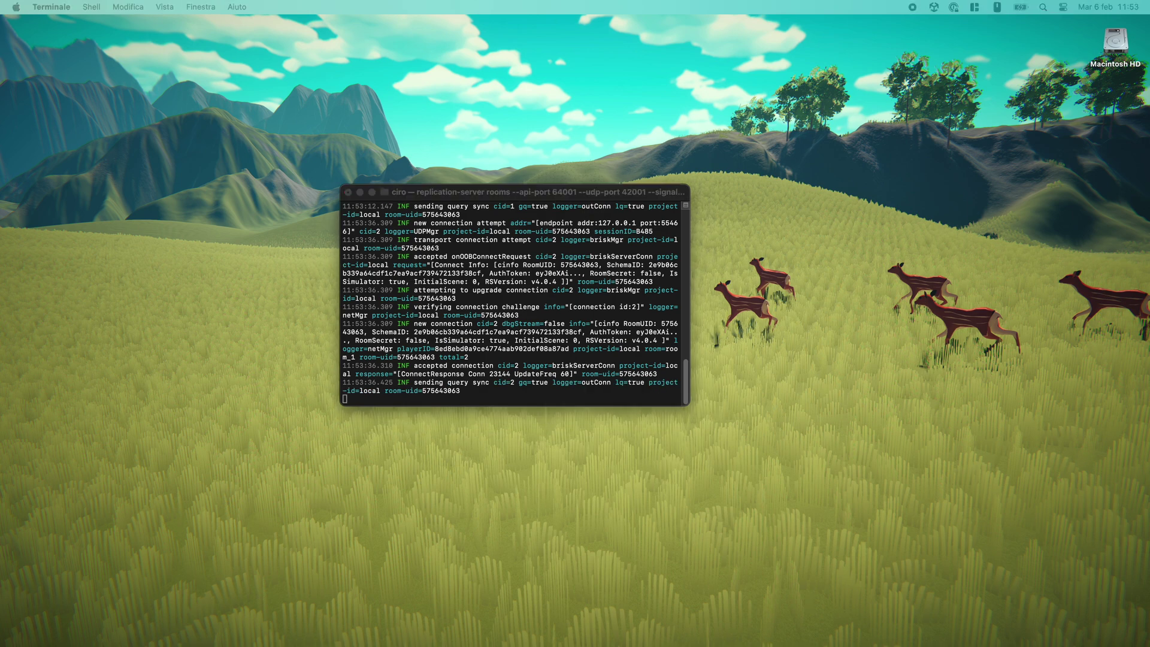
left_click_drag(841, 218, 529, 220)
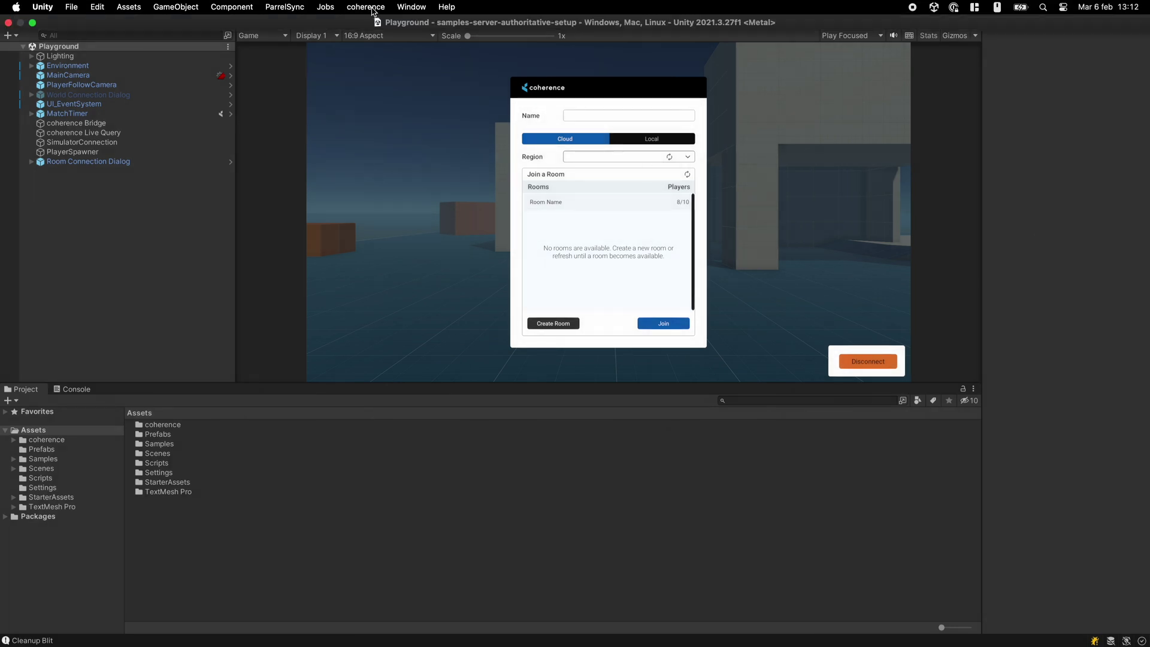
- Open the coherence Hub, dock it beside the Game view, and show its Simulators settings
left_click(368, 7)
left_click(383, 35)
left_click_drag(421, 84, 837, 156)
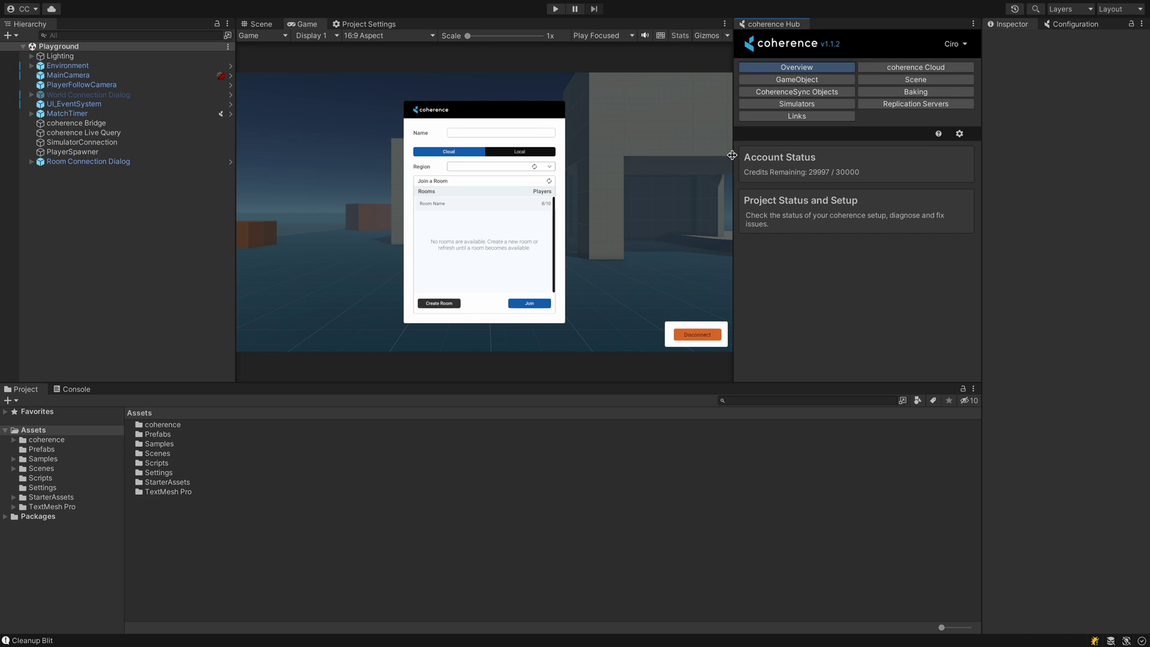
left_click_drag(732, 155, 658, 159)
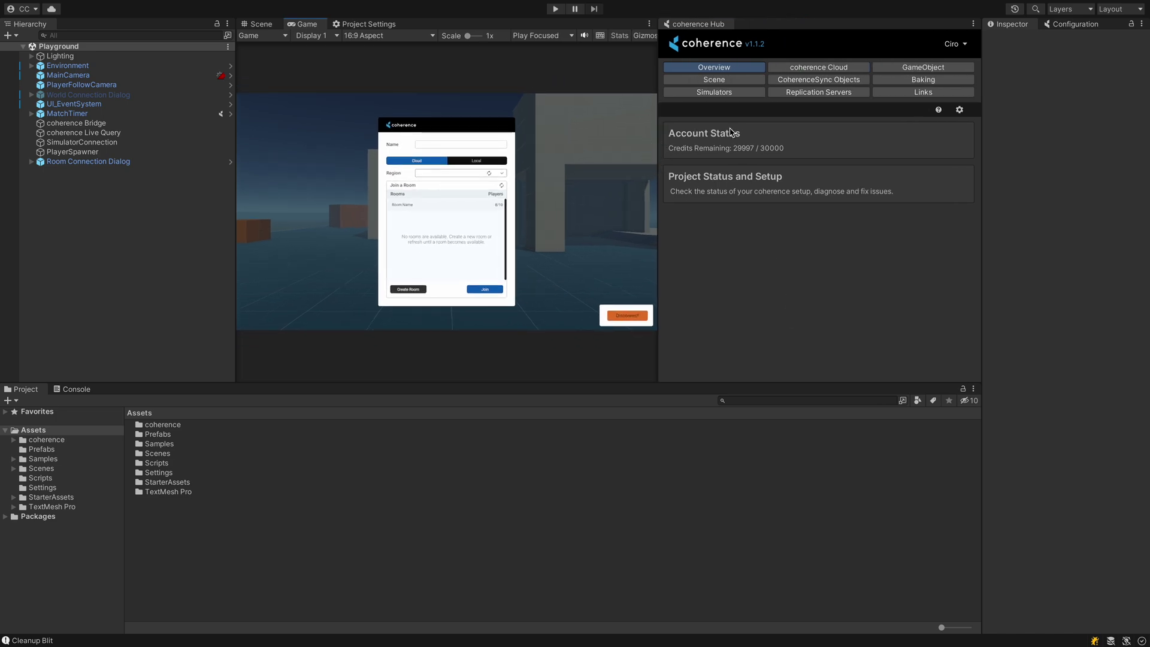
left_click(721, 94)
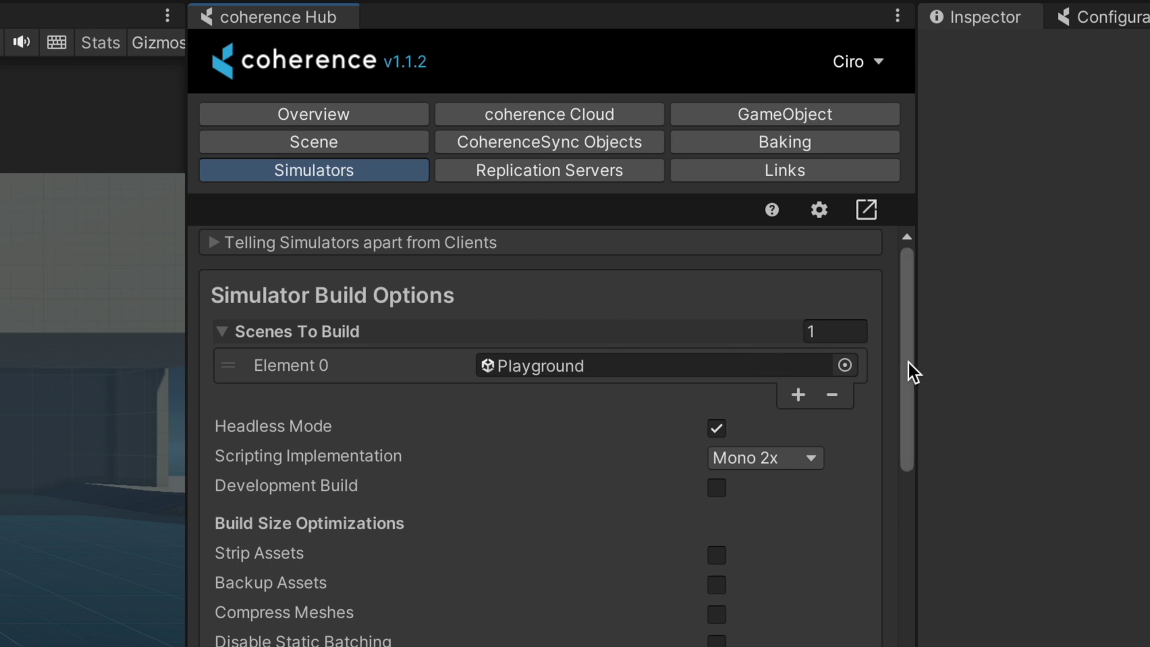
- Enable Strip Assets, Backup Assets, Compress Meshes and Disable Static Batching for the simulator build
left_click_drag(908, 362, 908, 364)
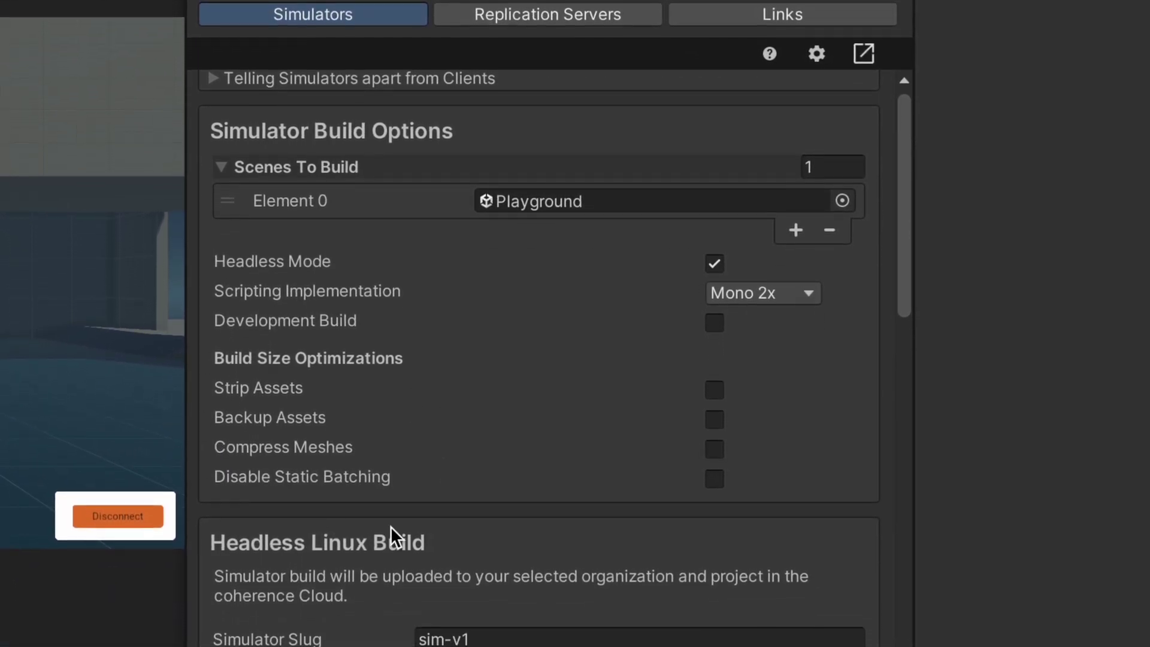
left_click(712, 390)
left_click(713, 417)
left_click(714, 448)
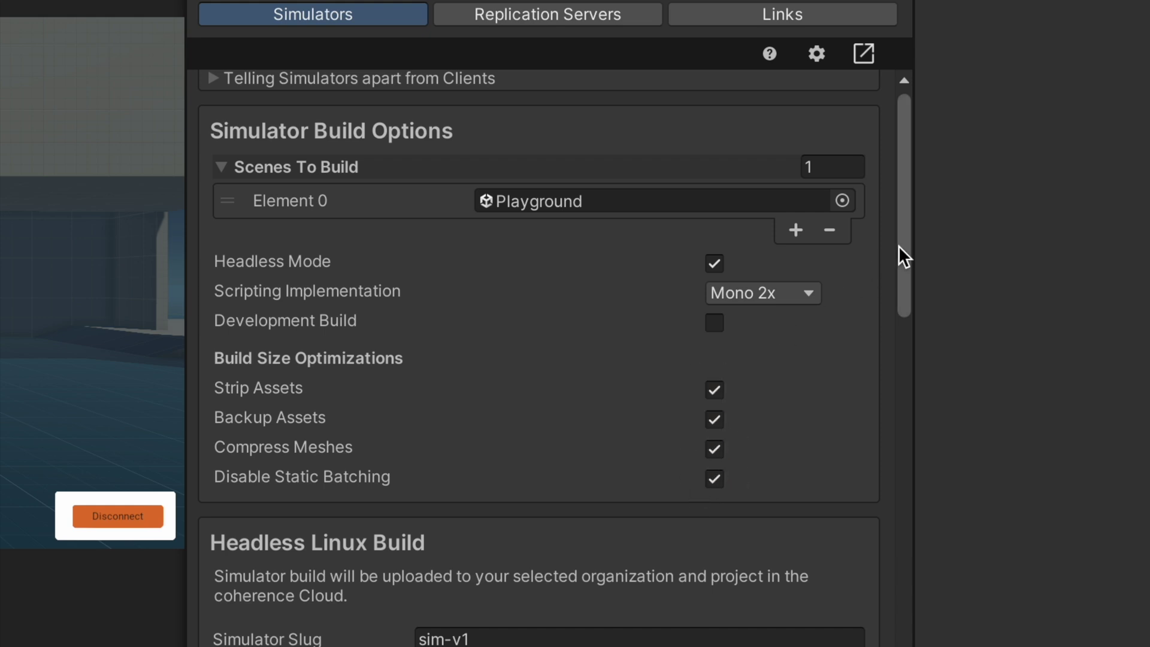
left_click_drag(904, 241, 892, 393)
- Change the Simulator Slug from sim-v1 to v1_simulator
left_click(62, 277)
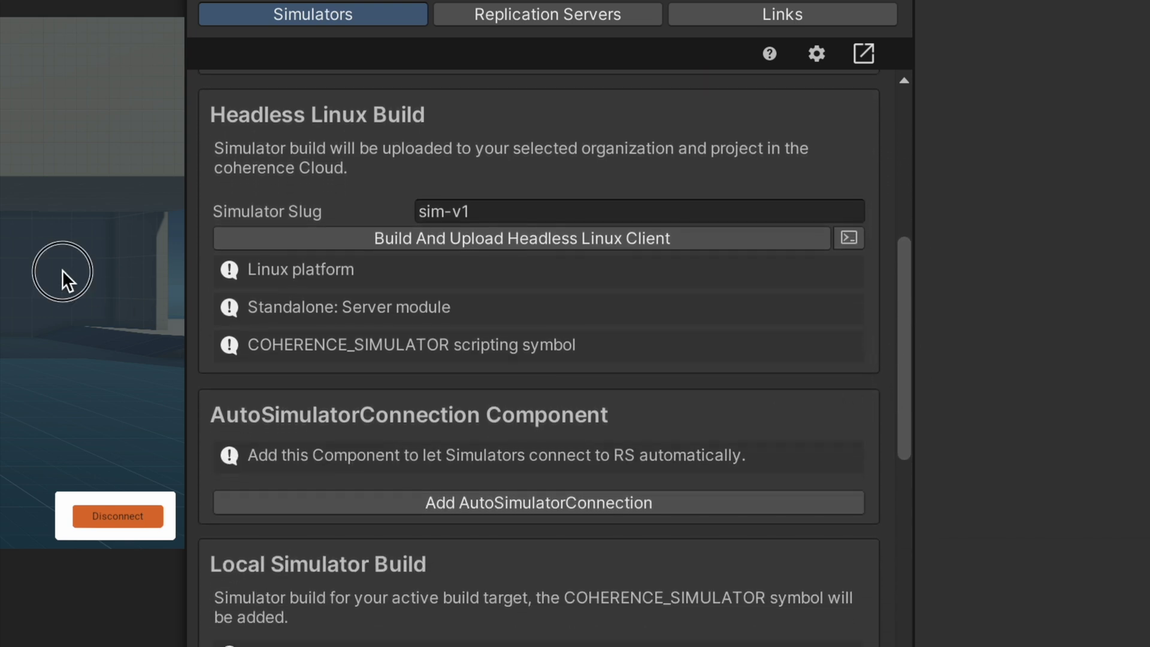
left_click(491, 211)
key("BackSpace")
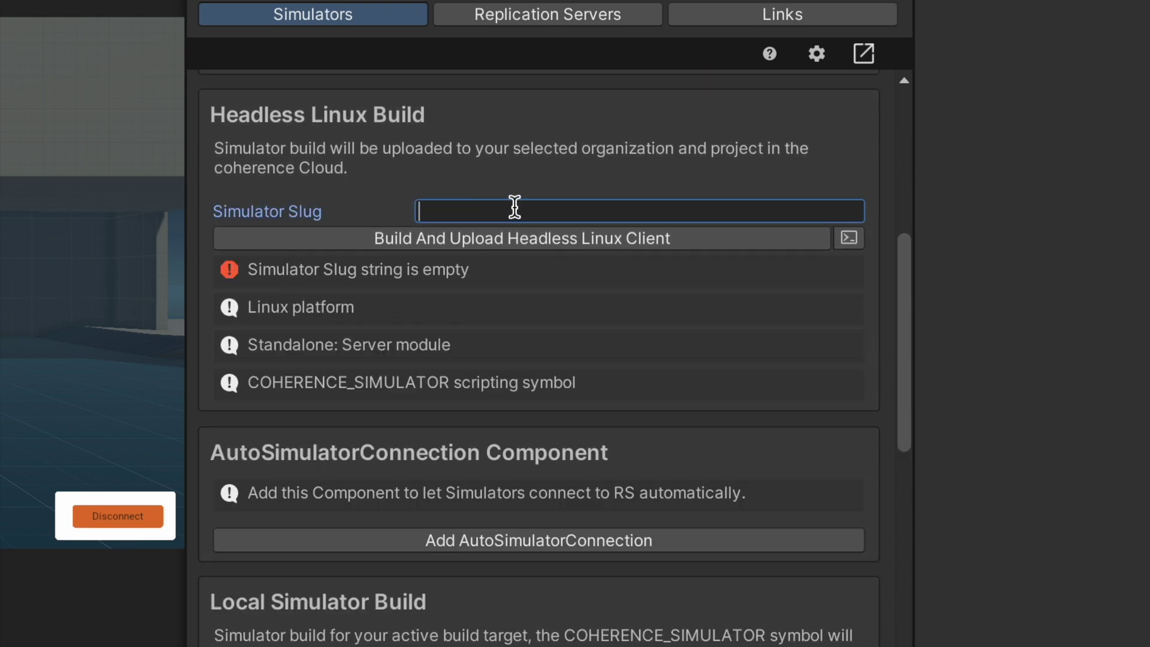
type("v1")
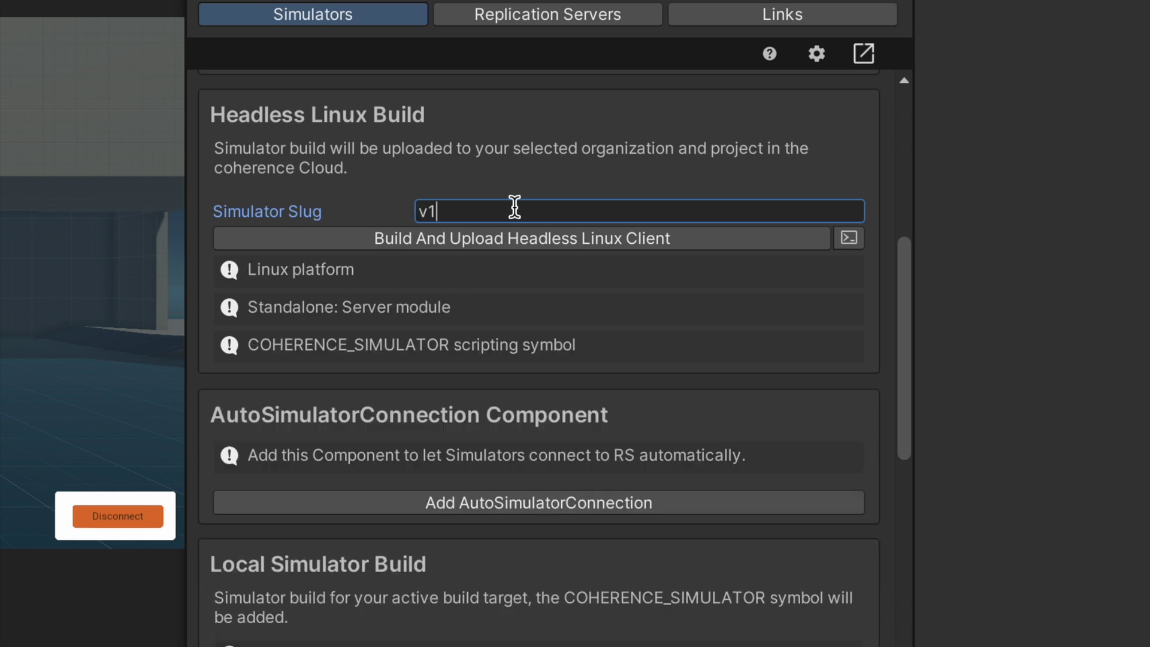
type("_simulator")
left_click(961, 184)
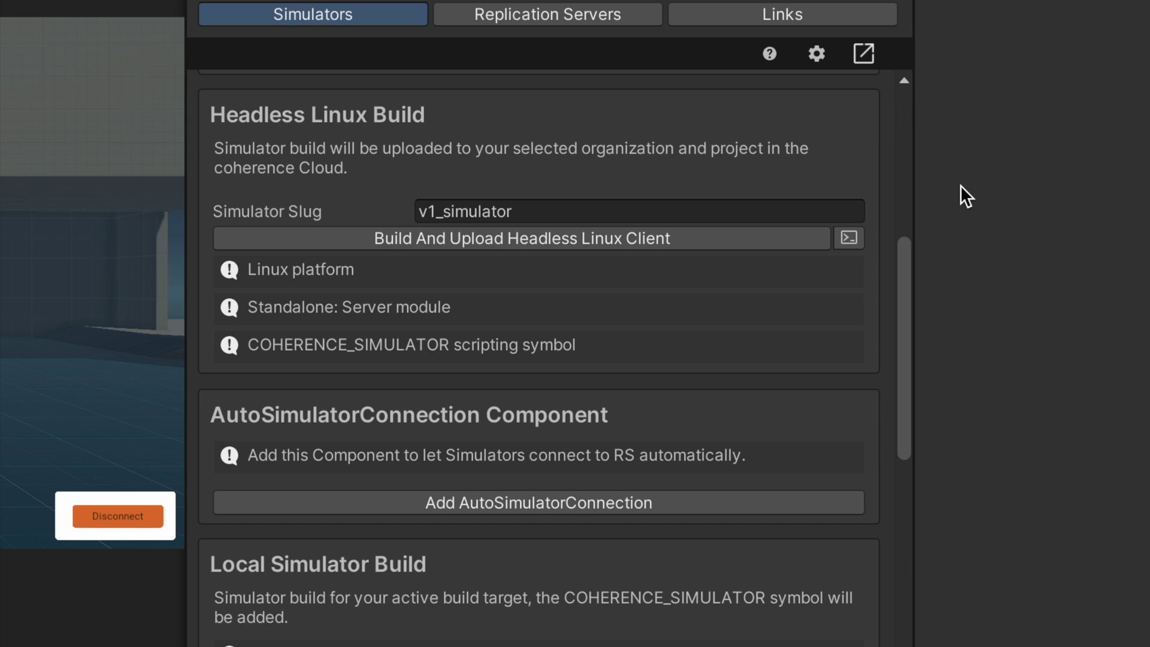
left_click_drag(904, 255, 901, 305)
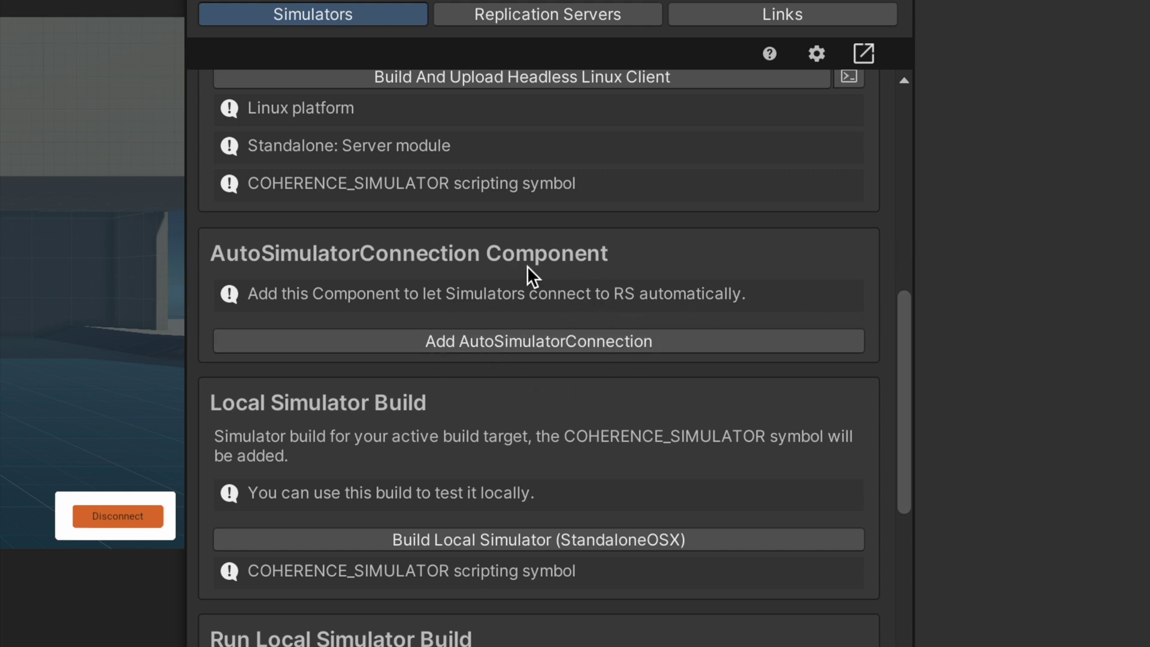
- Add AutoSimulatorConnection to the Playground scene and set Room Connection Dialog inactive with Alt+Shift+A
left_click(559, 343)
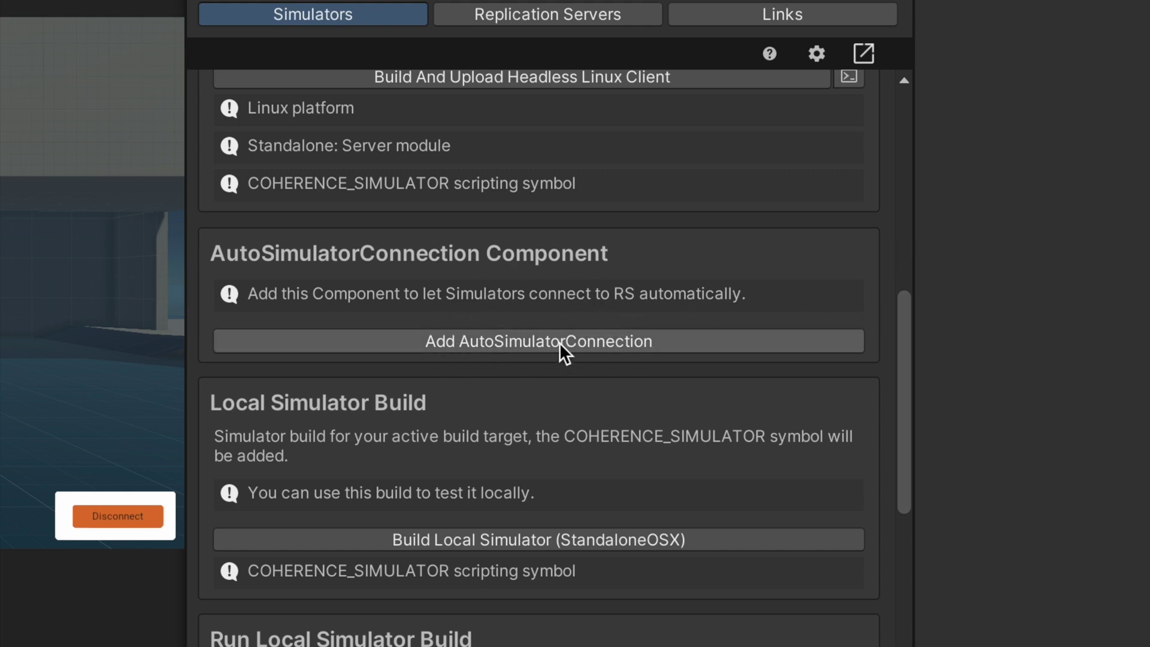
left_click(180, 172)
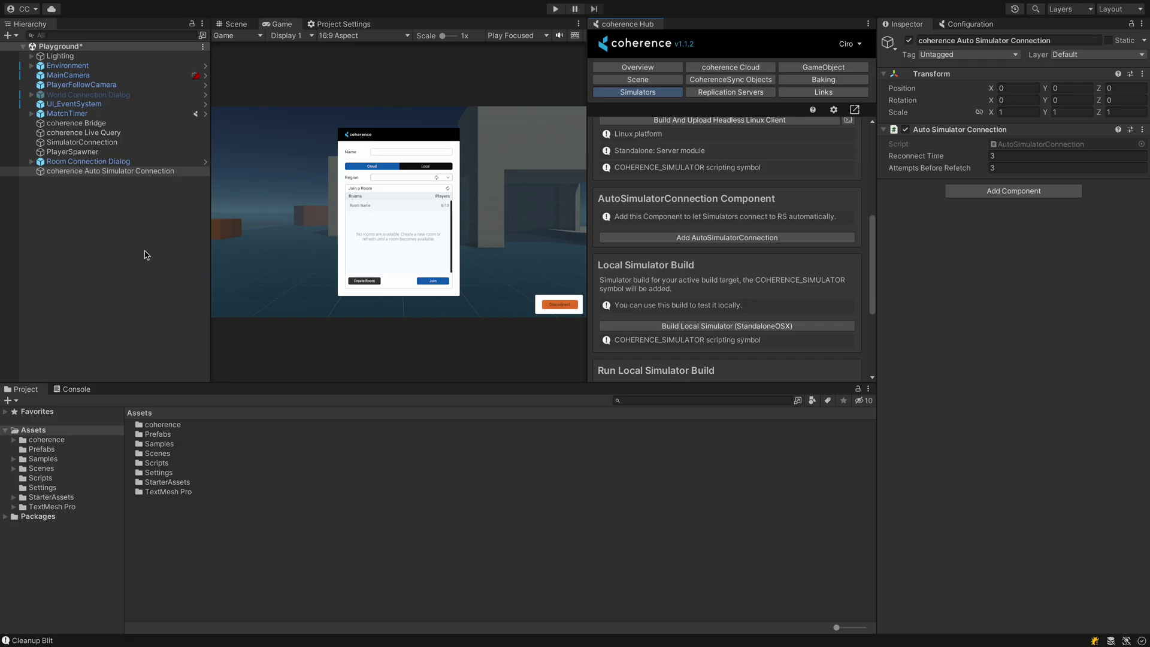
left_click(136, 246)
left_click(135, 163)
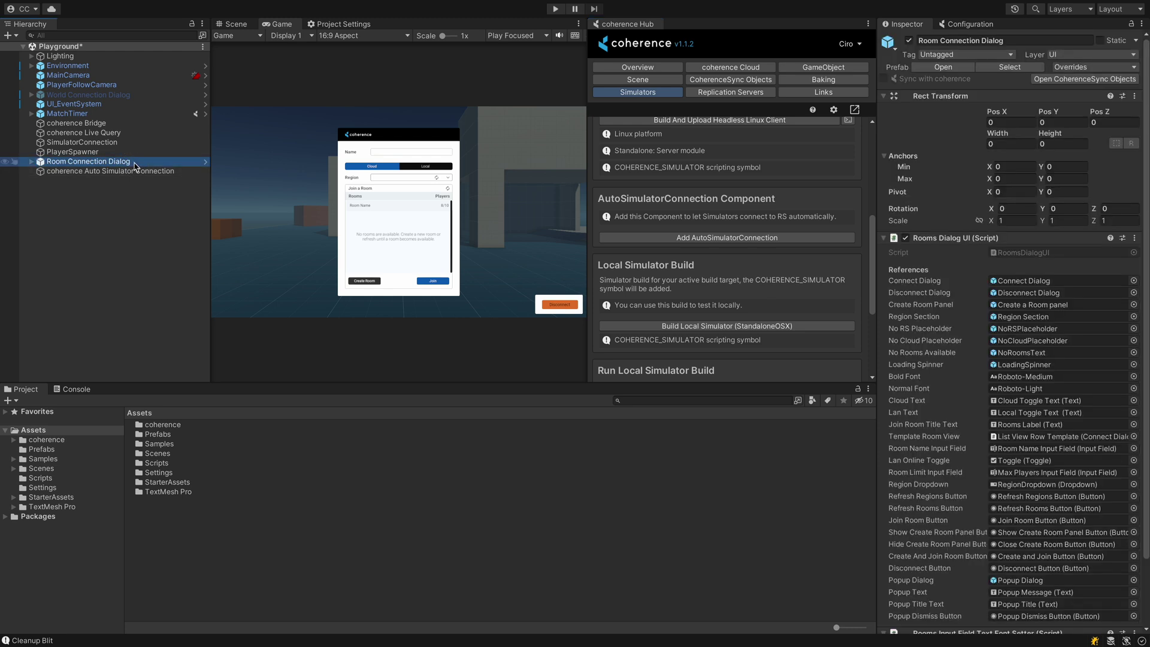
key("alt+shift+a")
left_click(138, 220)
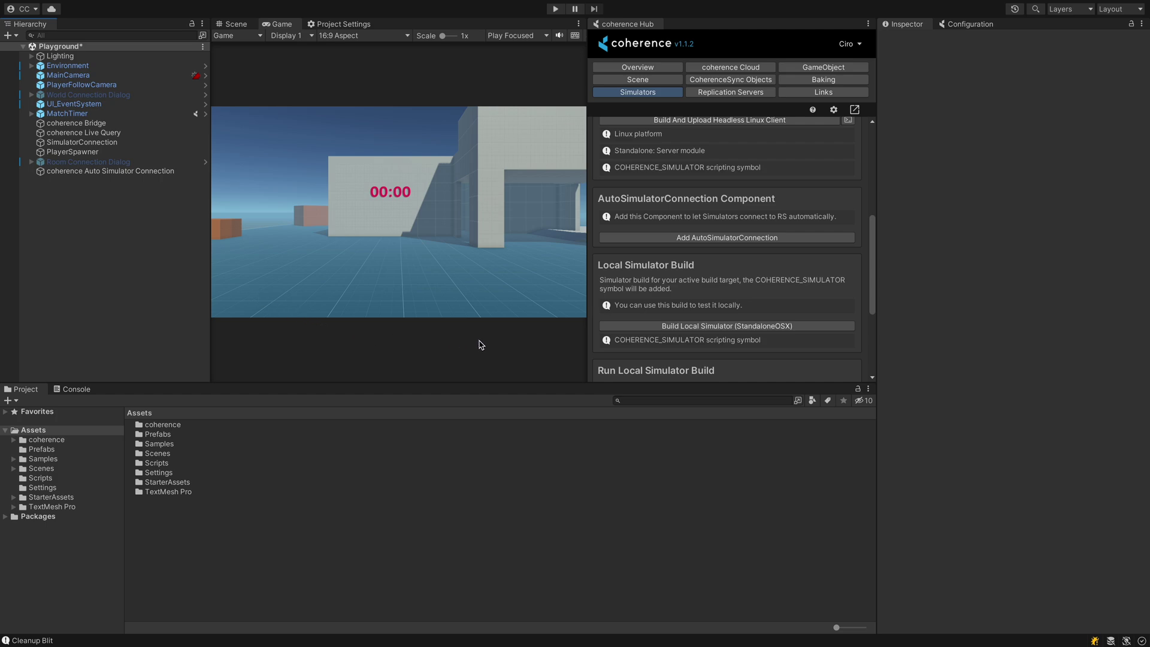
- Bake the network code from the Hub's baking settings
scroll(865, 256, "up", 5)
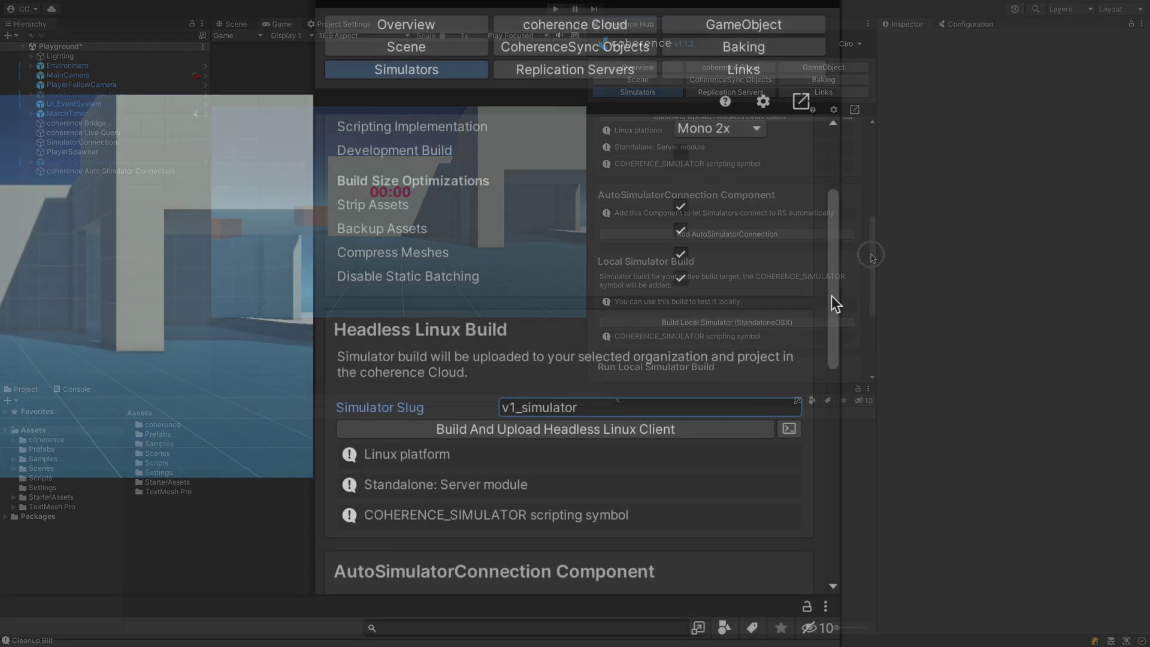
left_click(717, 54)
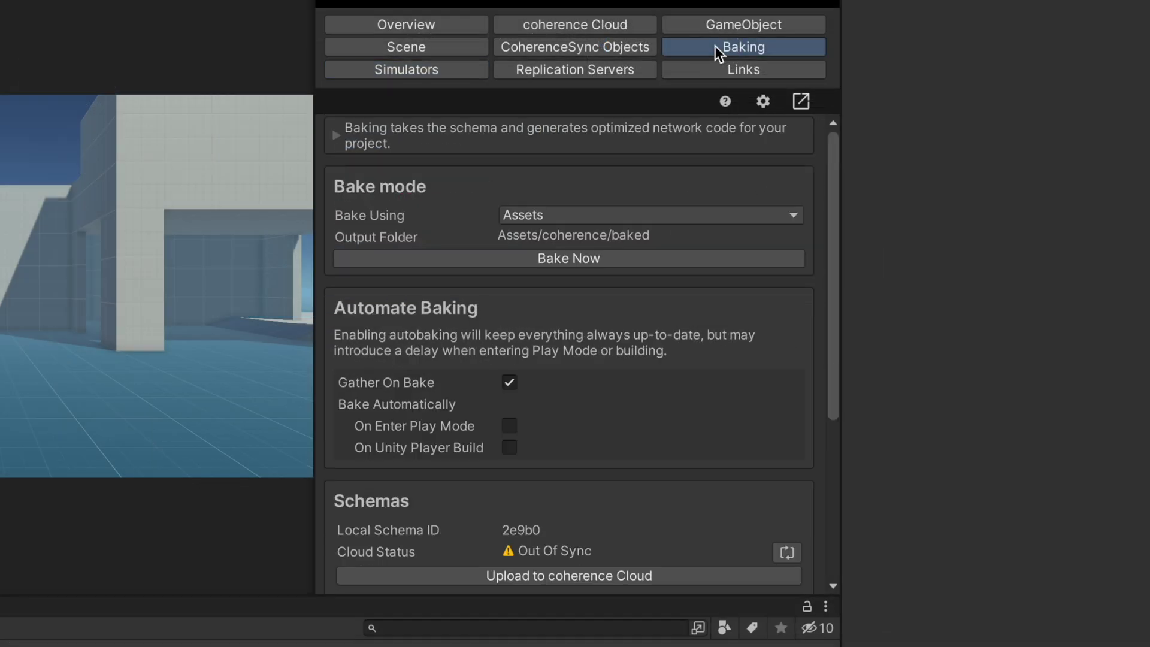
left_click(609, 261)
left_click(450, 72)
- Build and upload the v1_simulator headless Linux client, restore build settings, and open the Cloud dashboard
left_click(713, 429)
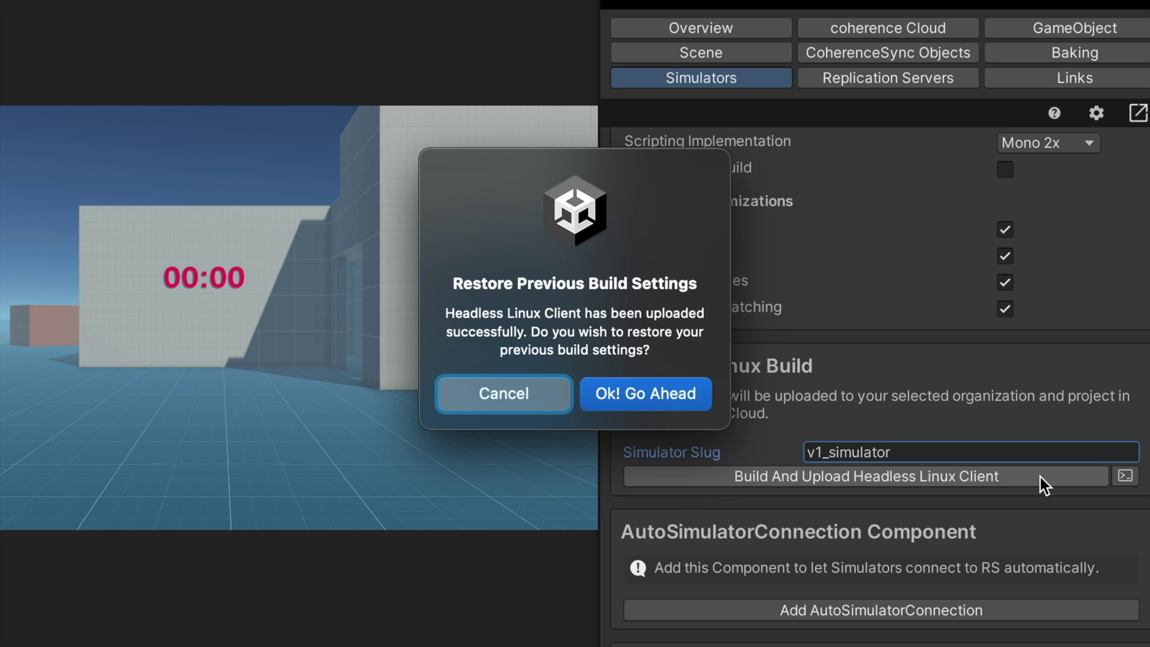
left_click(626, 395)
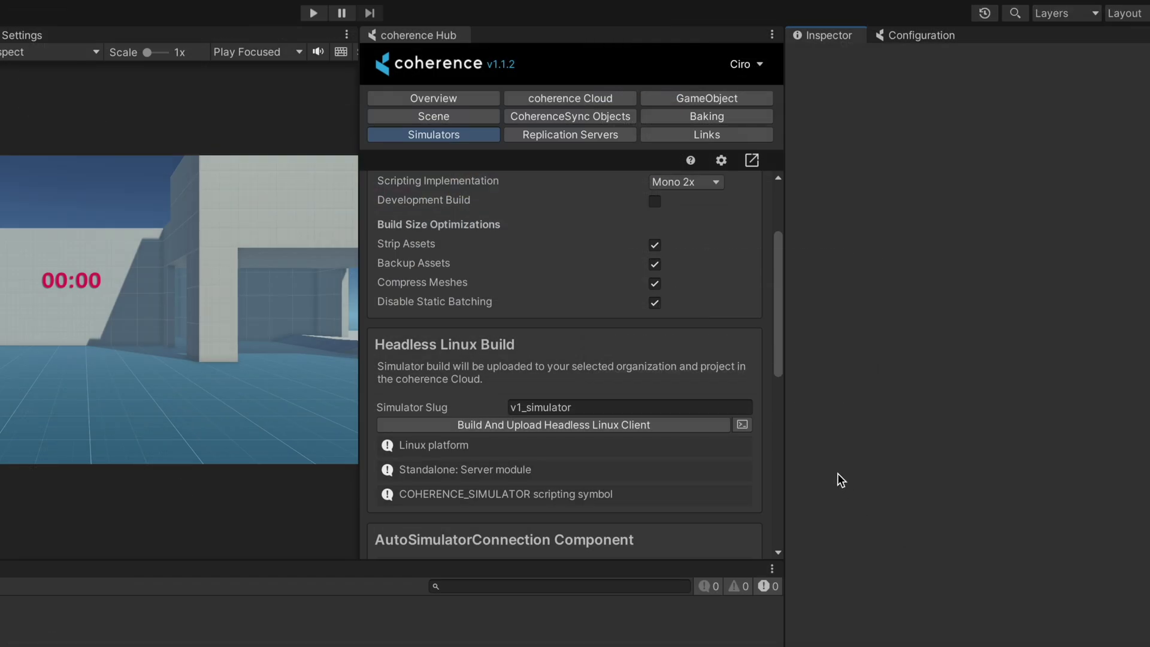
left_click(587, 100)
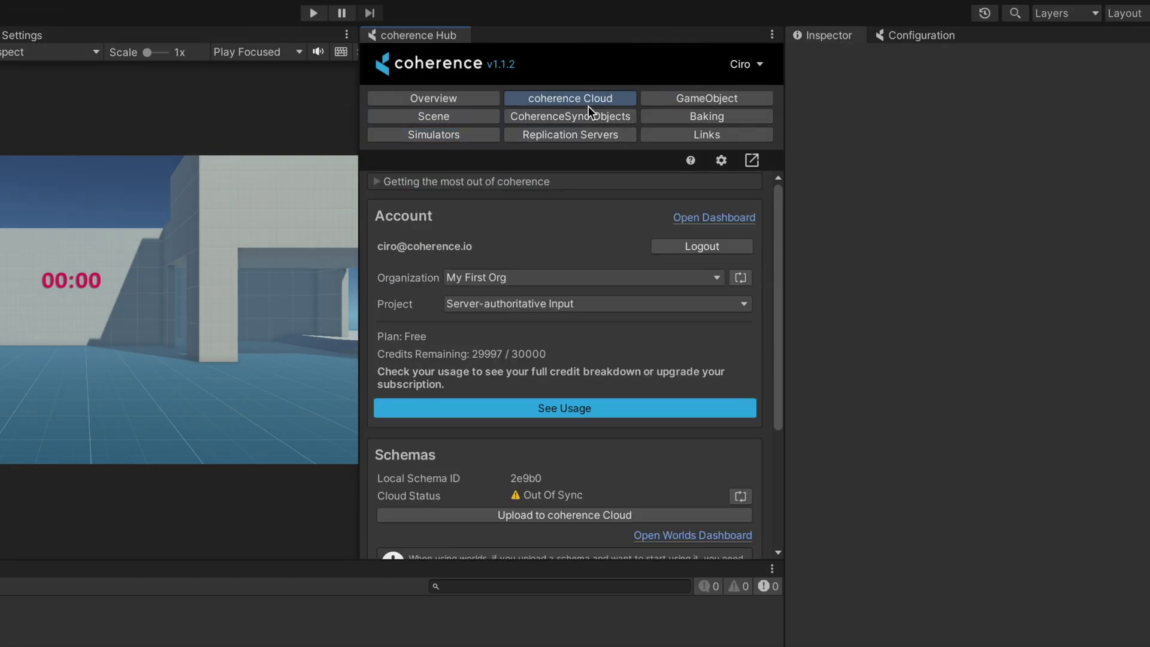
left_click(726, 220)
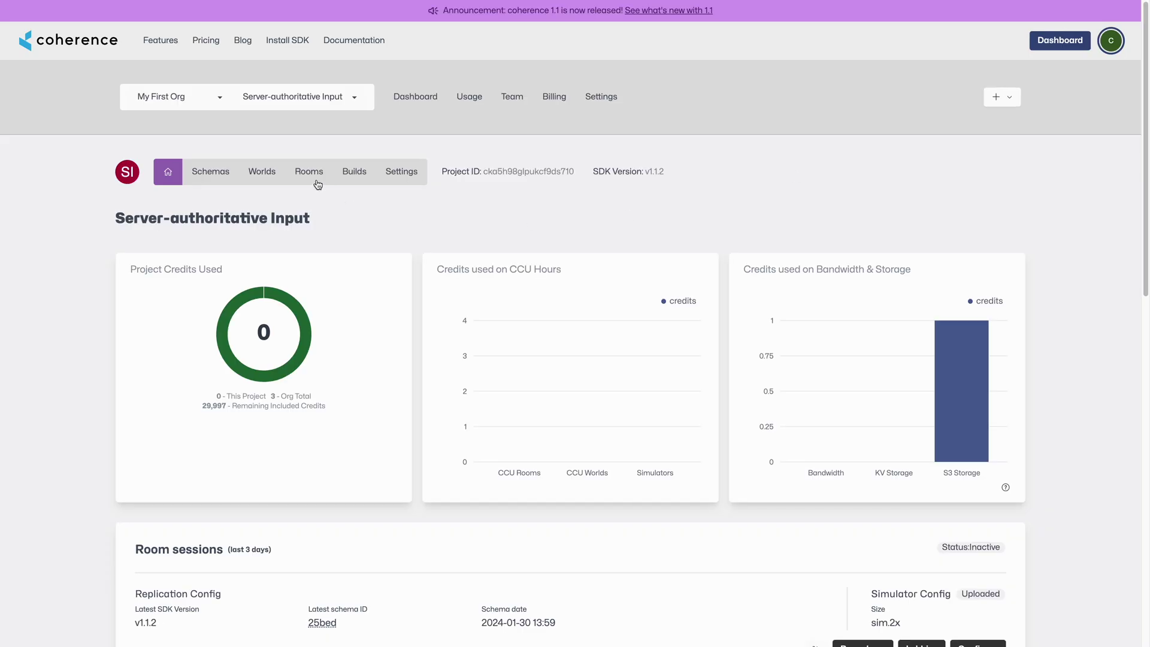
- Turn on sim.2x simulators for rooms on the Rooms page and save the rooms config
left_click(309, 172)
scroll(286, 329, "down", 2)
left_click(139, 348)
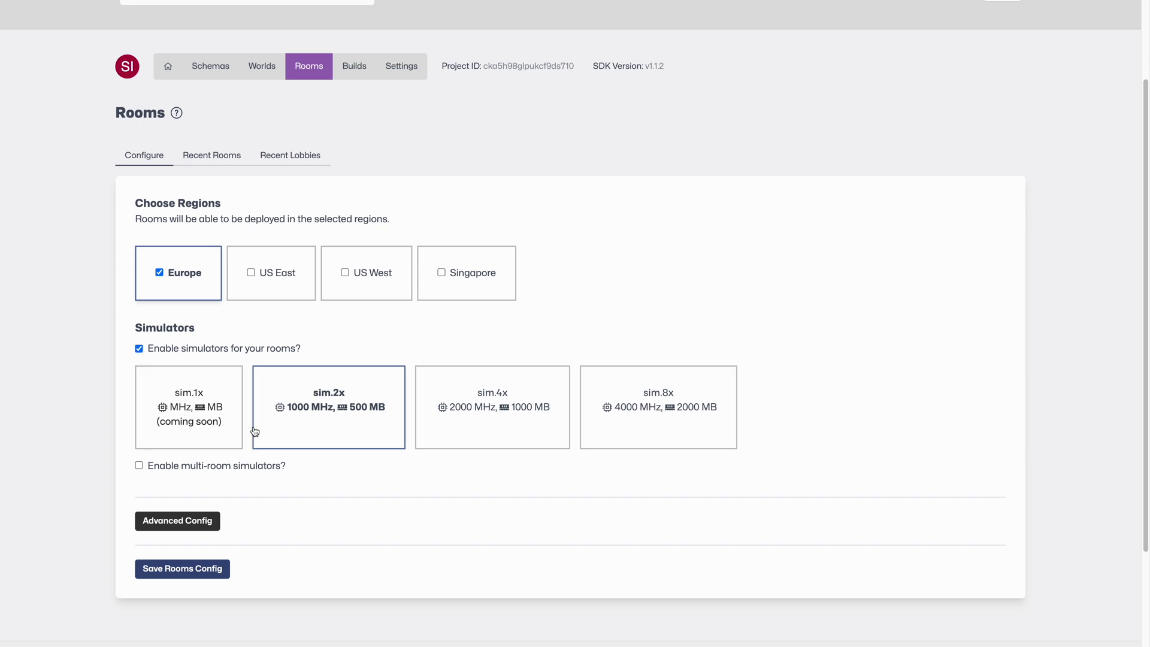
left_click(191, 571)
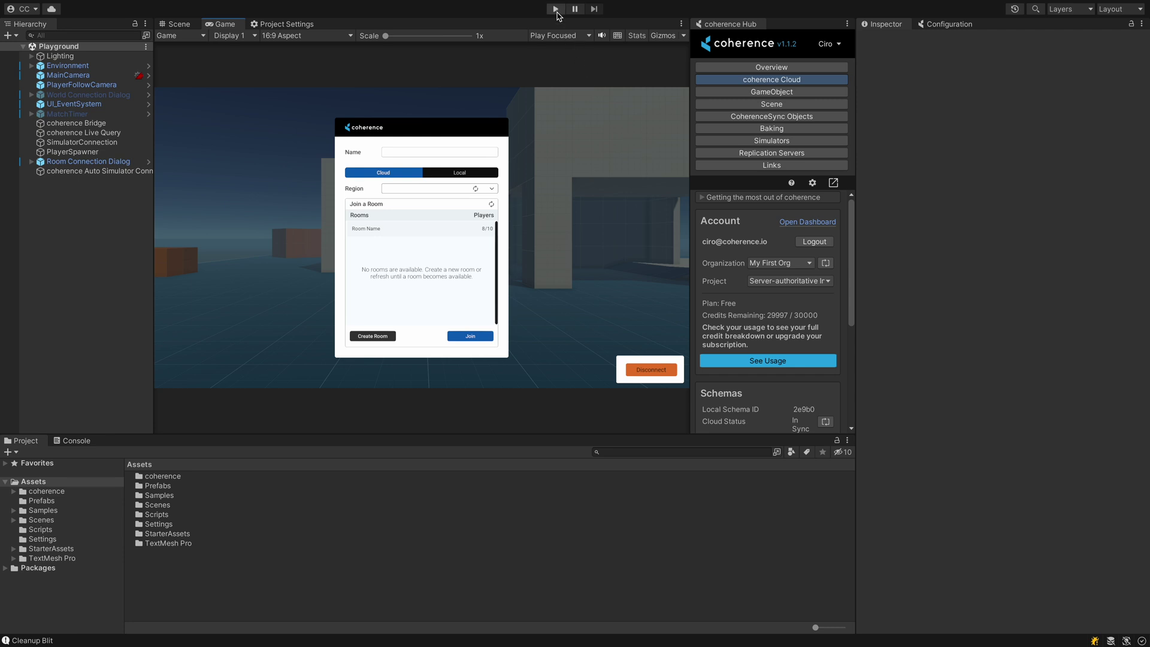
left_click(556, 10)
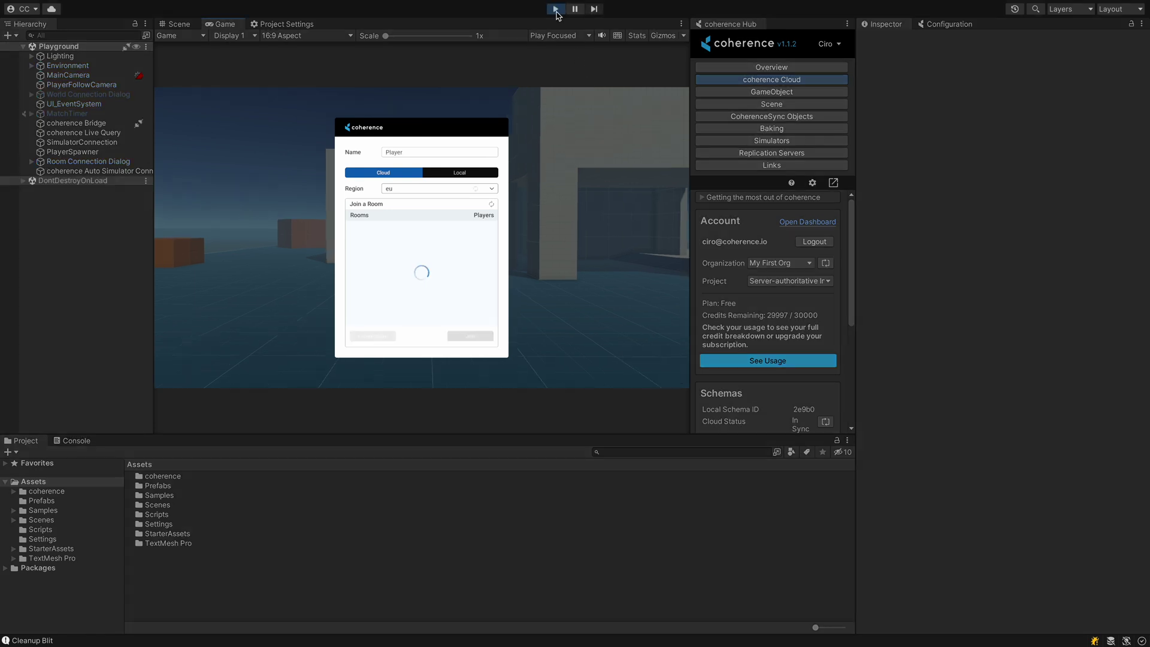
- Join My Room from the room list and select coherence Bridge in the Hierarchy
left_click(386, 229)
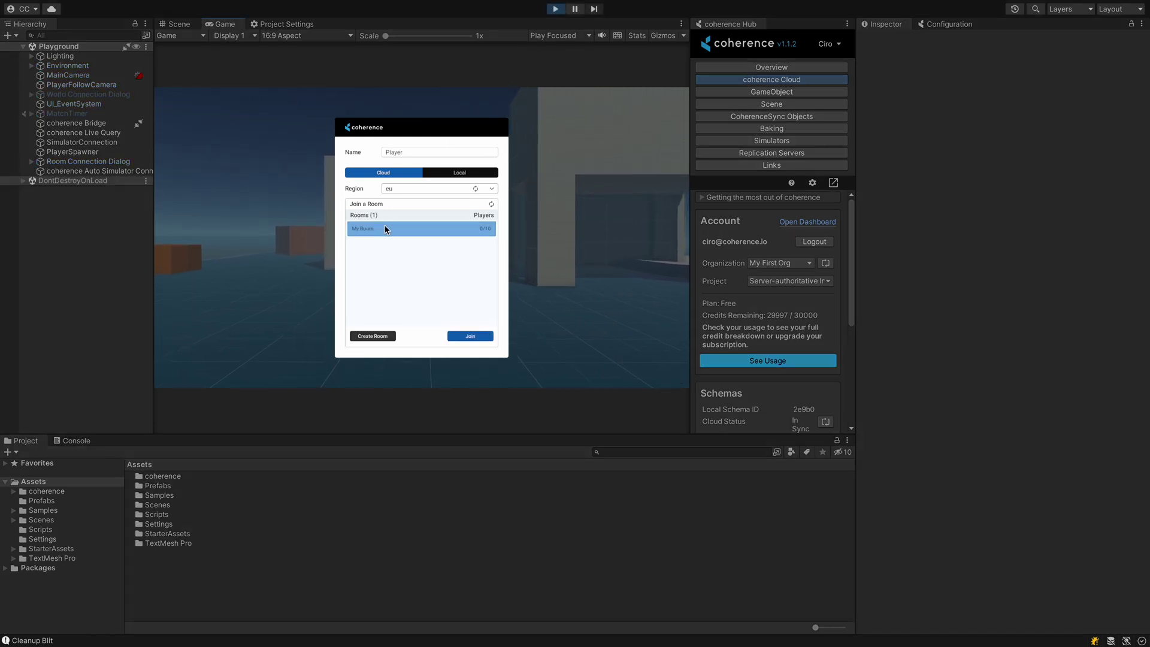
left_click(472, 336)
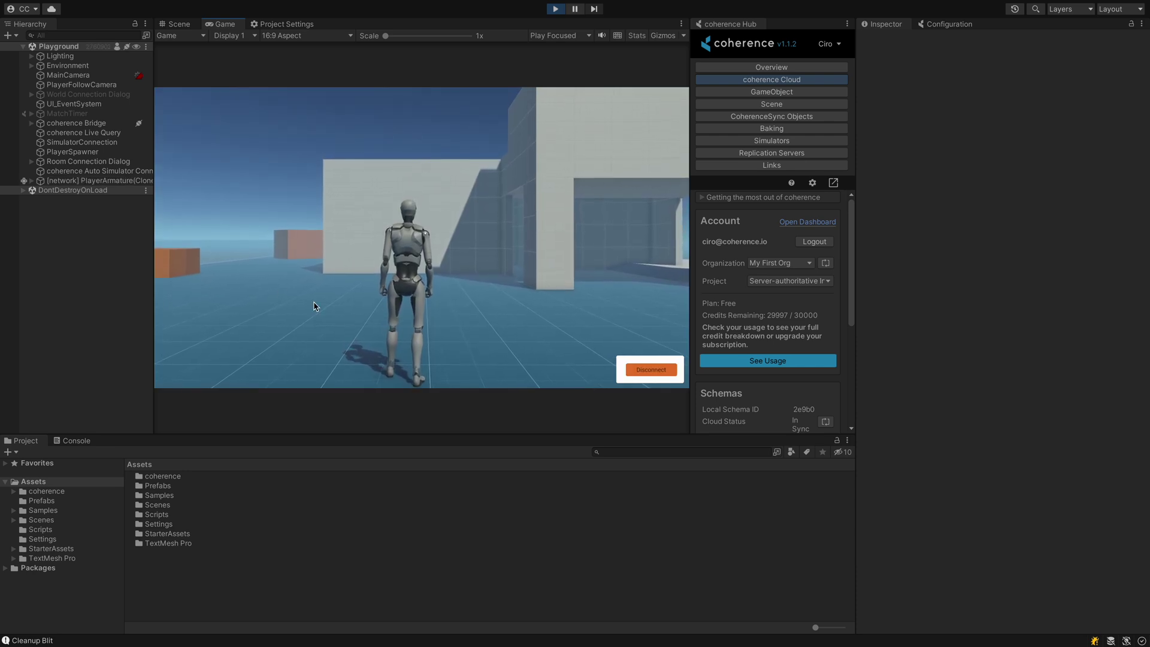
left_click(90, 123)
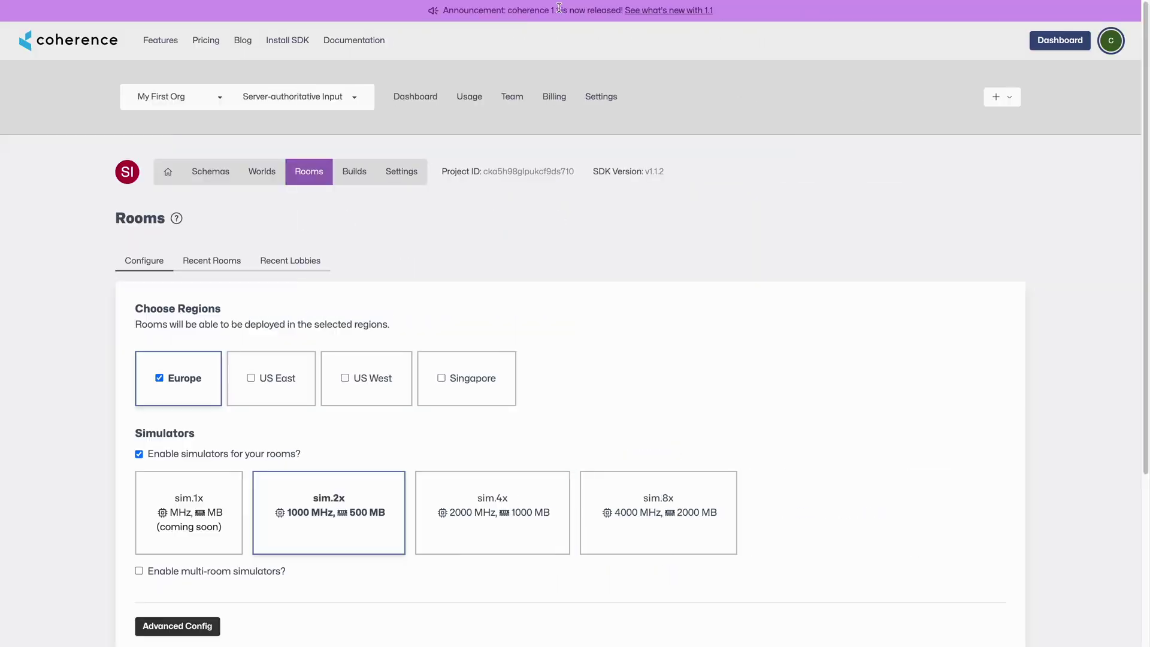
- Open Sim Logs for the newest room under Recent Rooms and highlight the 'Connection successful.' lines
left_click(214, 260)
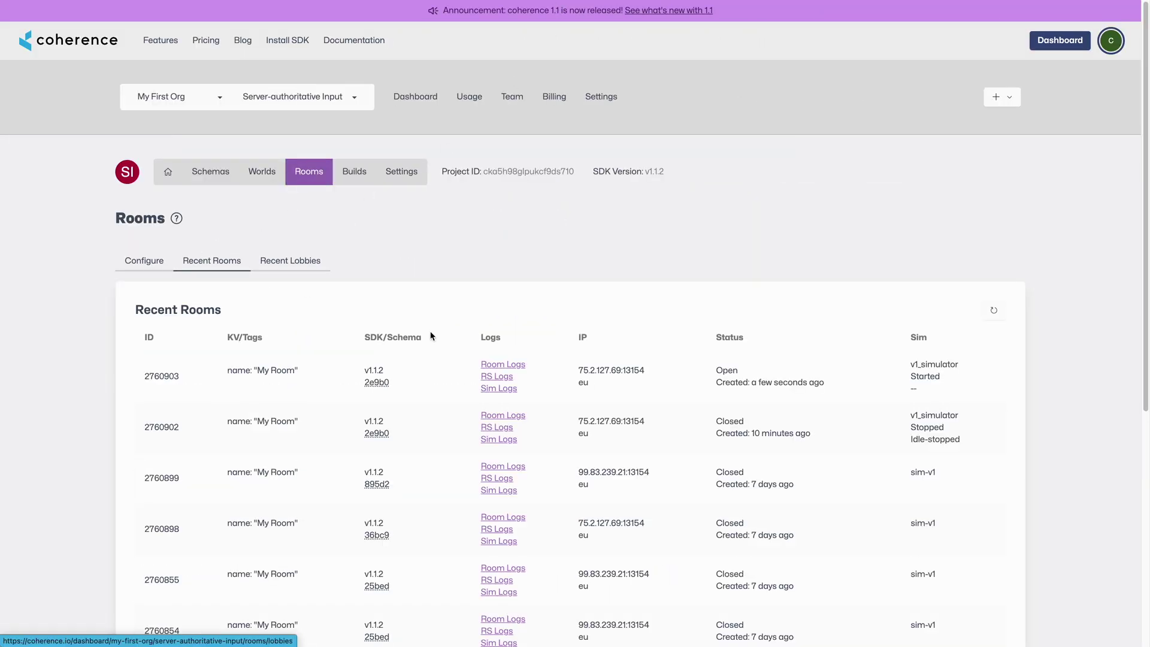
left_click(506, 389)
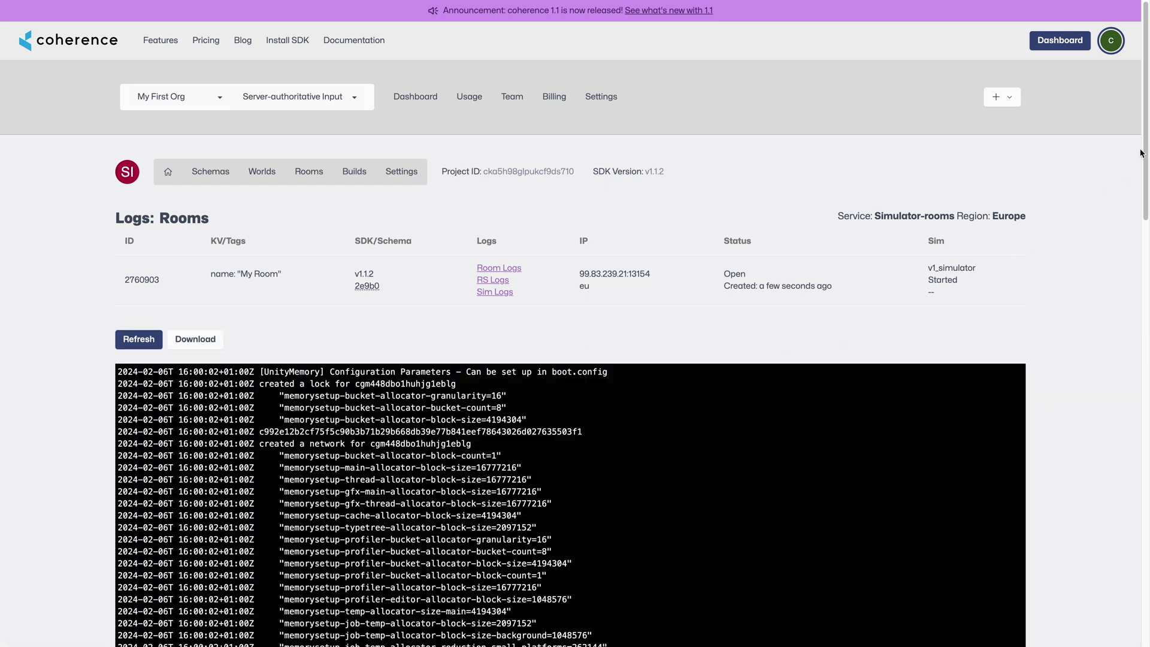
left_click_drag(1141, 153, 1148, 575)
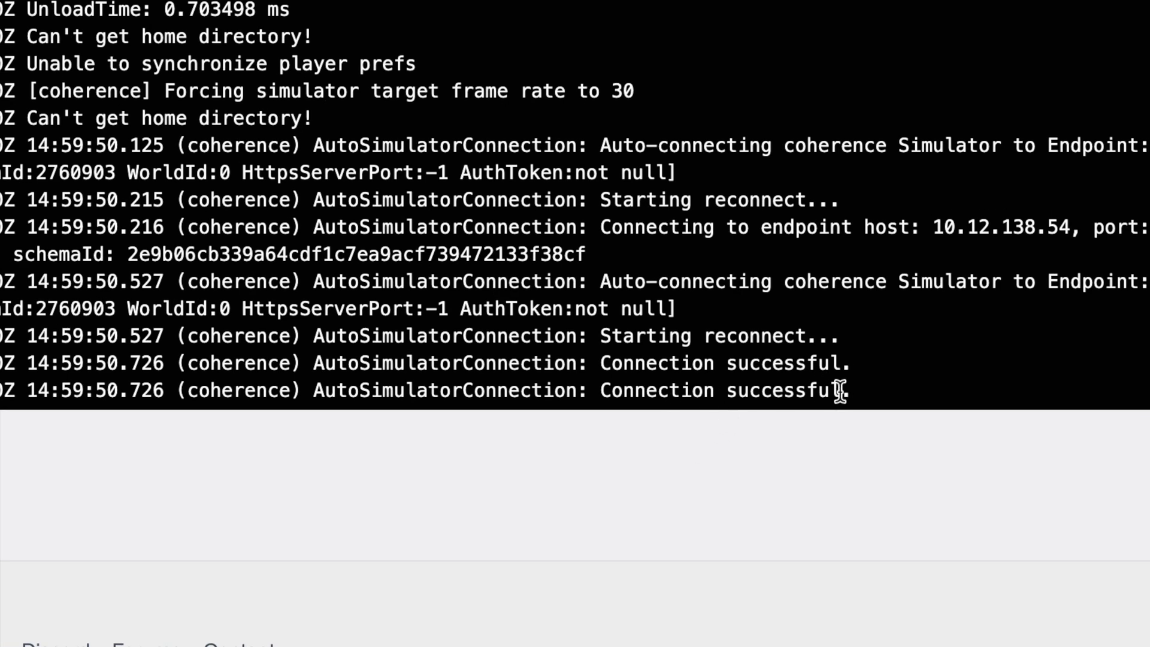
left_click_drag(858, 374, 847, 334)
left_click(1048, 520)
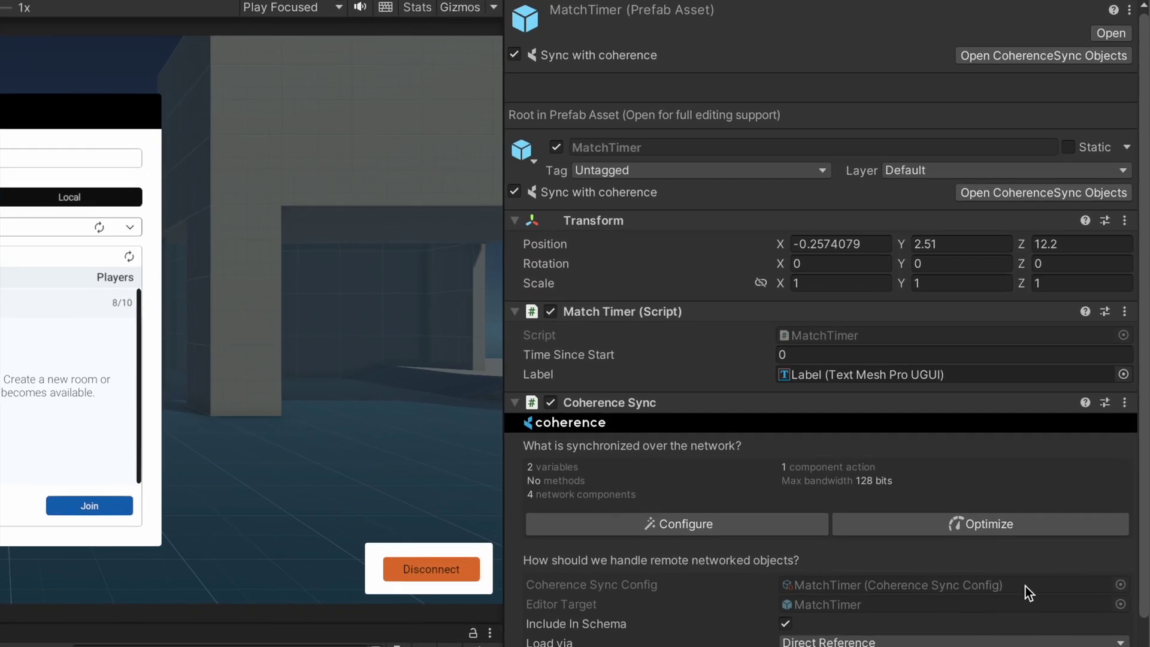
- Set MatchTimer's Coherence Sync 'Simulate in' option to Server Side
scroll(1134, 505, "down", 5)
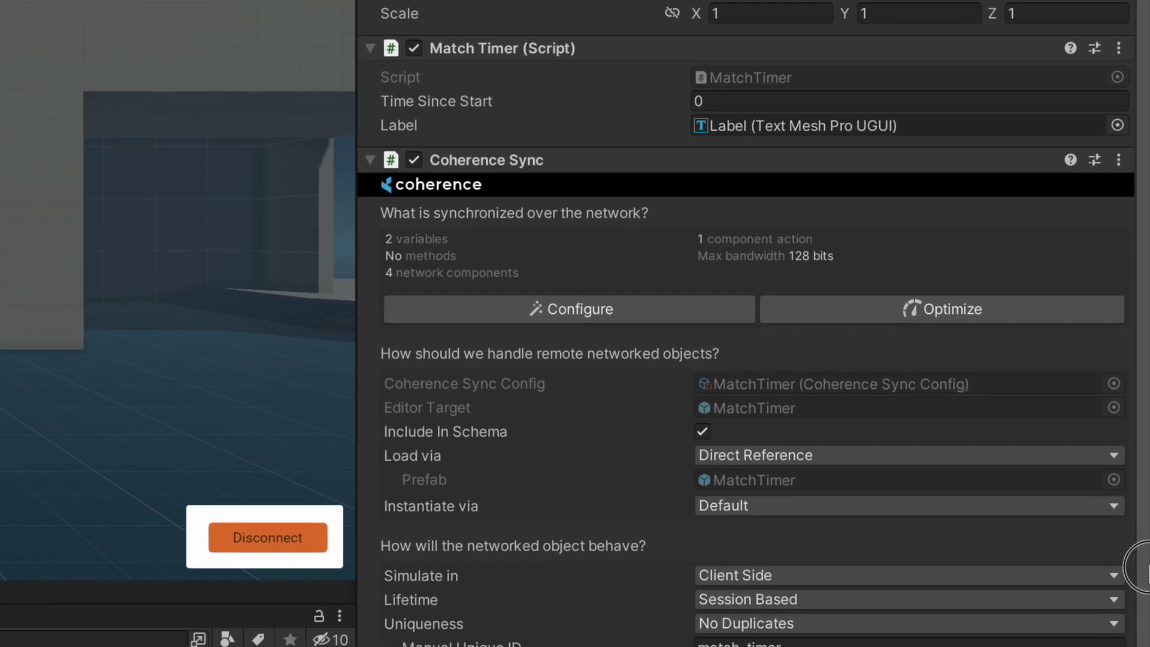
scroll(792, 436, "down", 4)
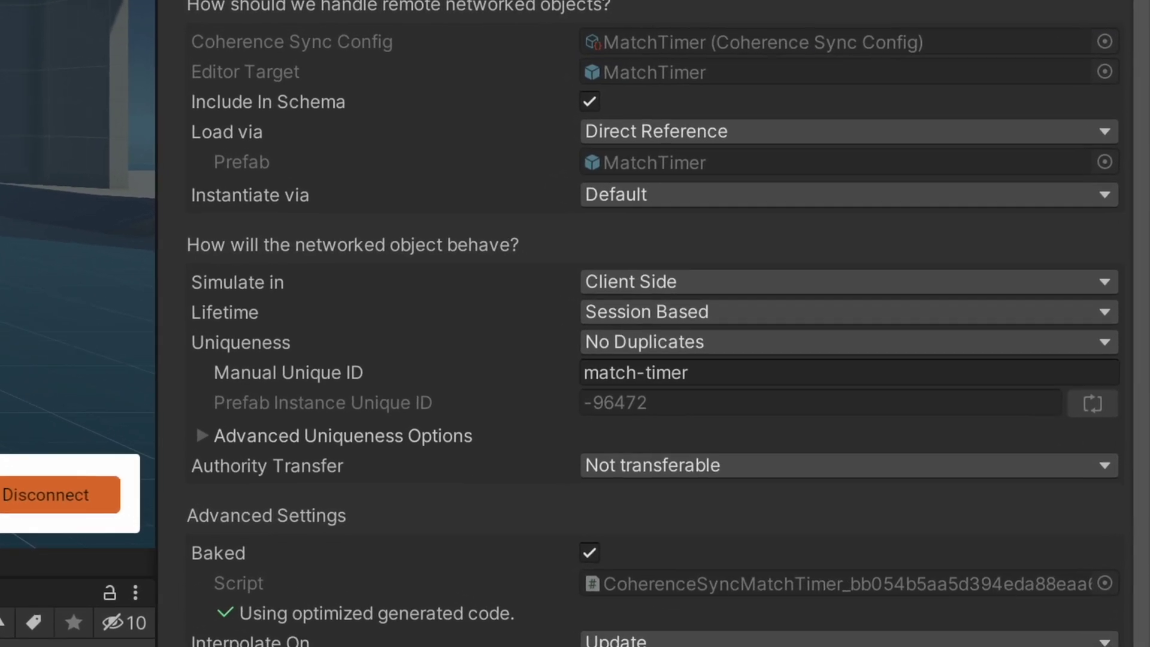
left_click(688, 277)
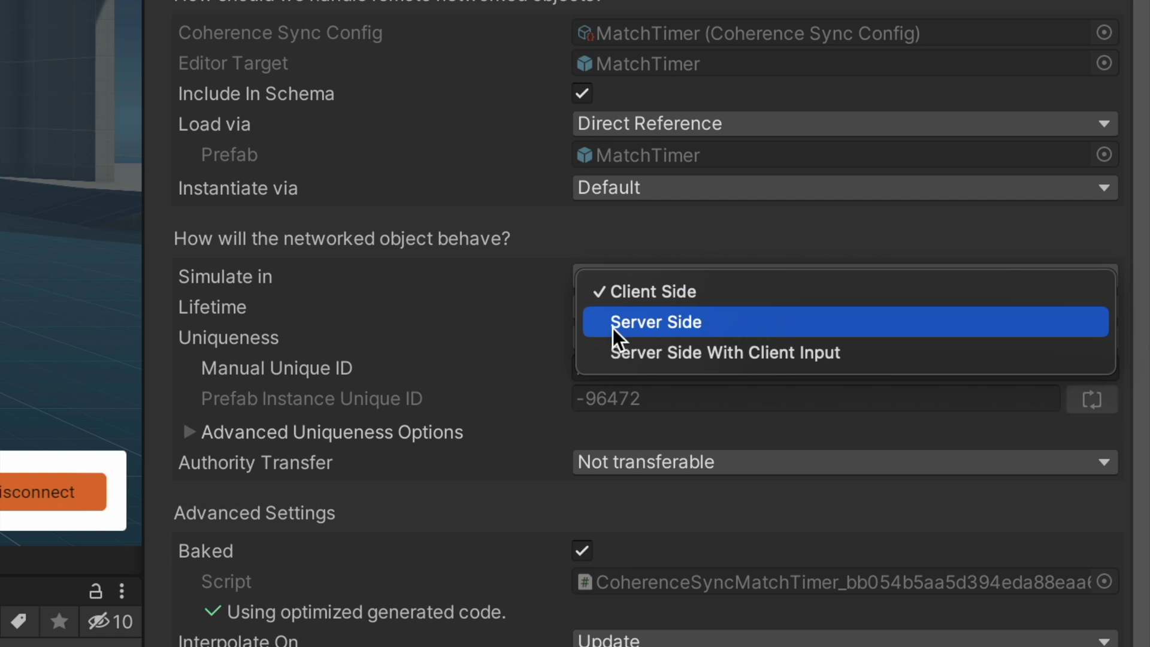
left_click(770, 327)
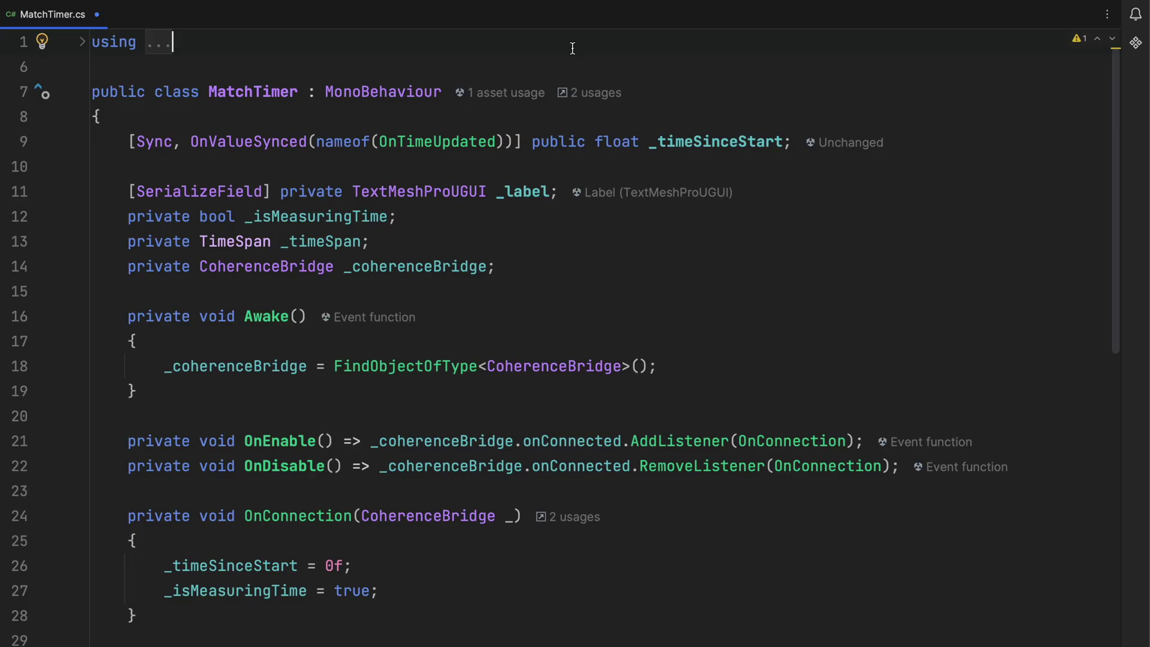
- Review MatchTimer.cs in Rider: the class name, the synced _timeSinceStart field, and UpdateText in Update
double_click(240, 95)
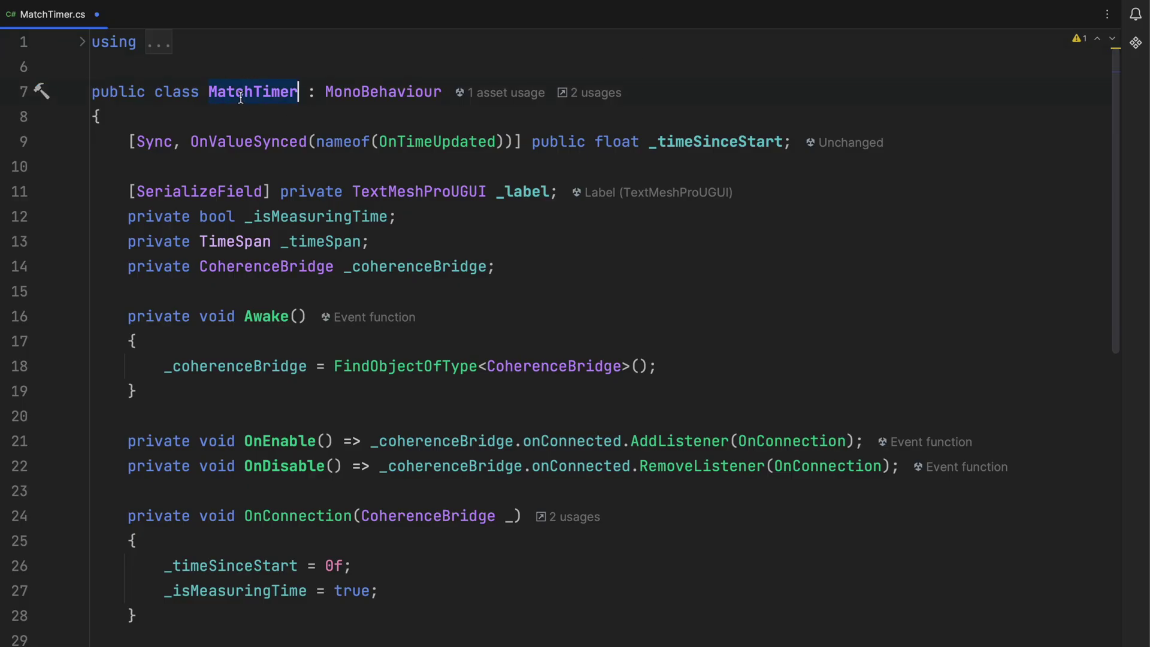
double_click(682, 143)
left_click_drag(1114, 180, 1116, 407)
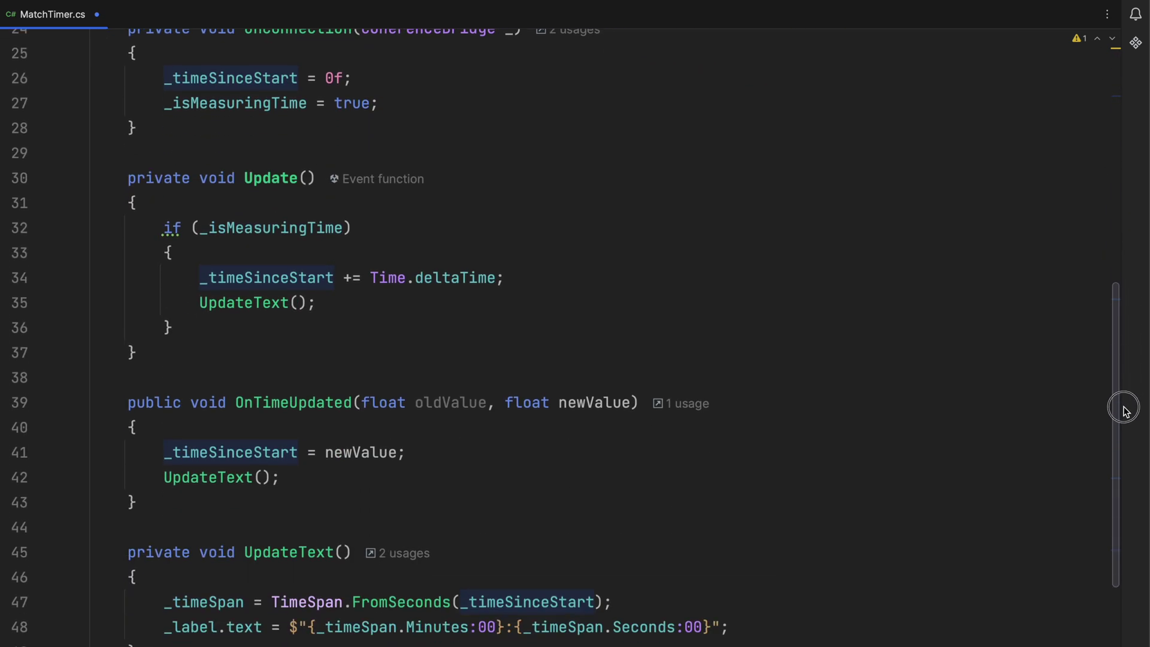
left_click_drag(505, 276, 191, 280)
left_click(542, 310)
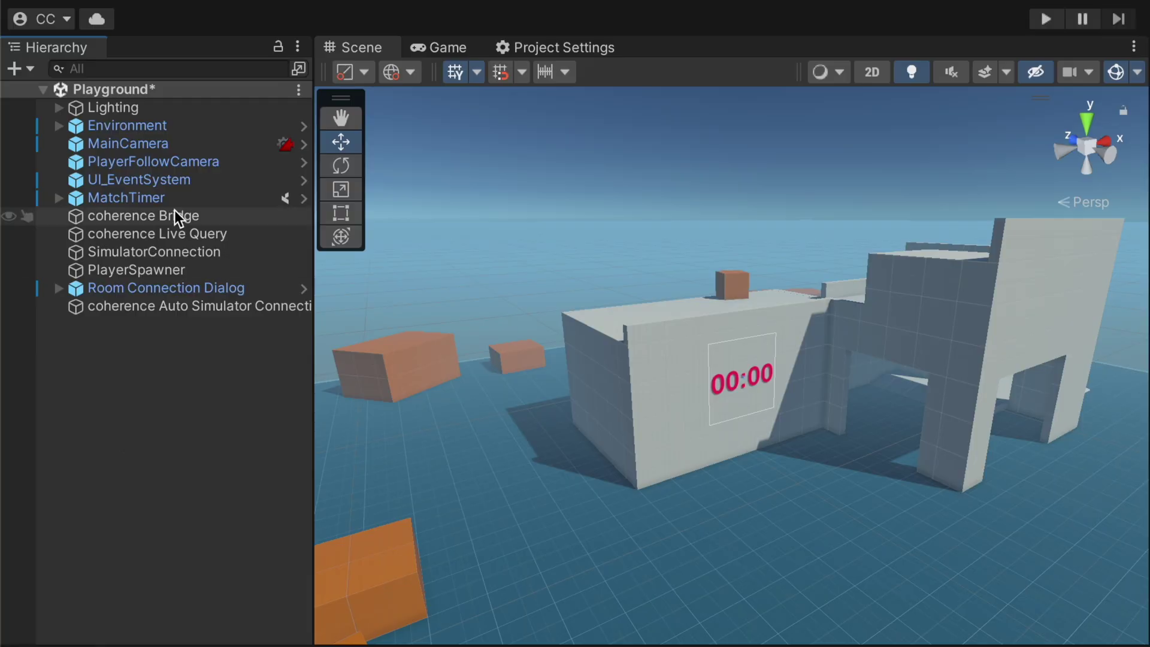
- Select the MatchTimer object and frame and orbit the Scene view around it
left_click(177, 197)
key("f")
left_click_drag(919, 477, 652, 432, "alt")
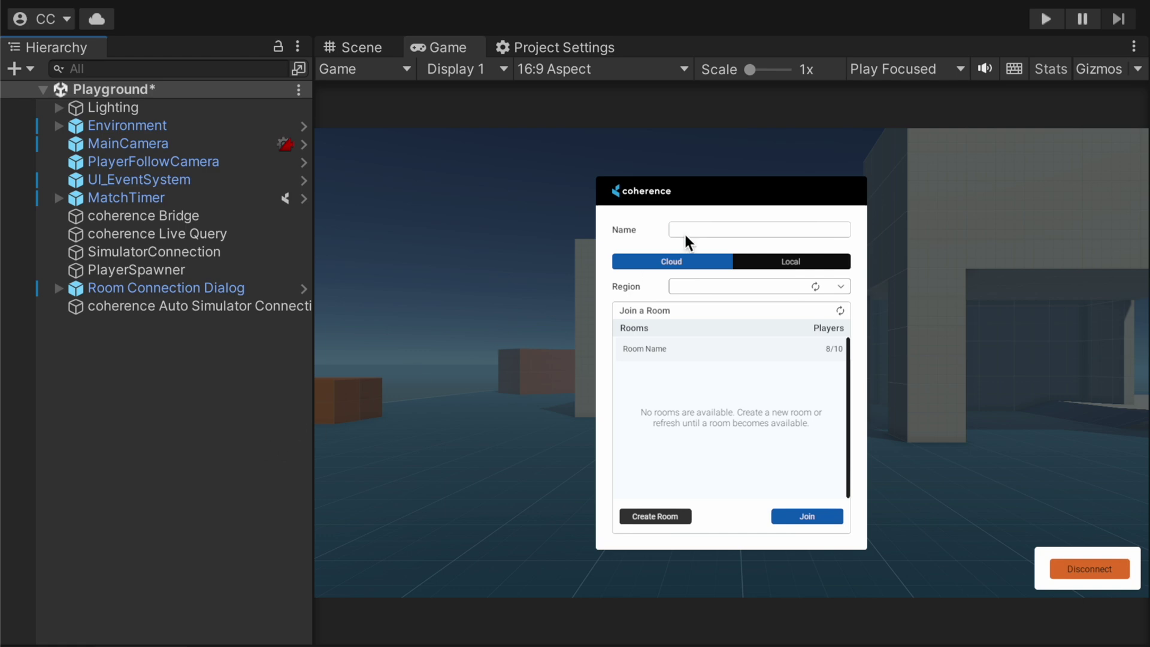
- Enter Play Mode, create and join a new room, and walk the character toward the counting timer
left_click(1038, 23)
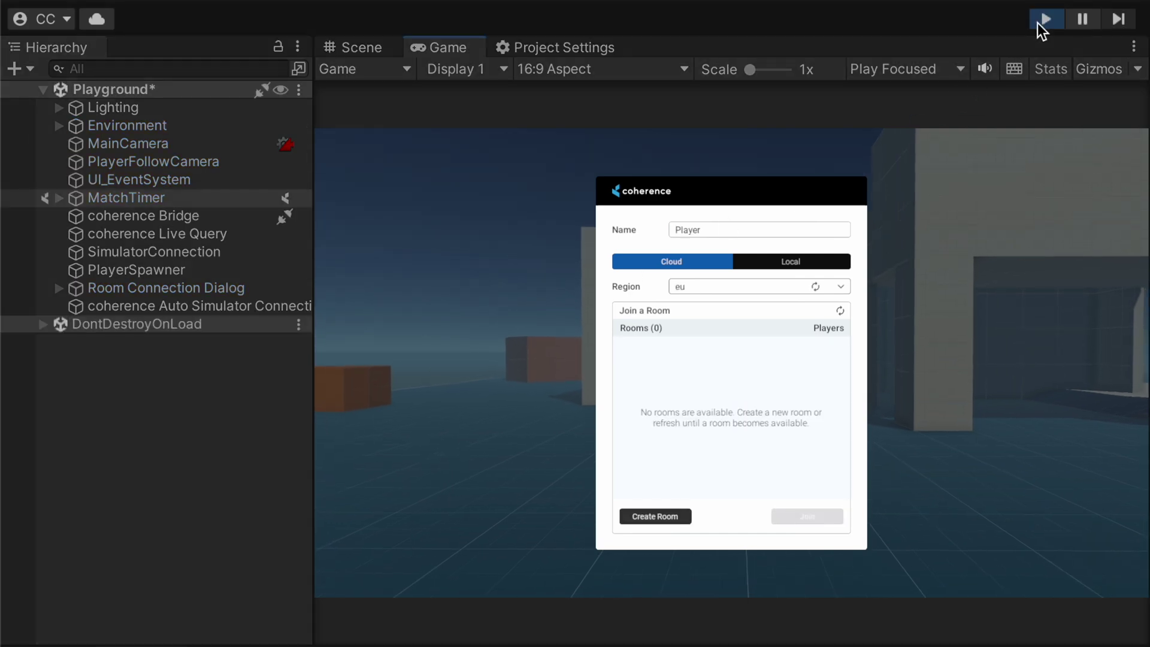
left_click(199, 203)
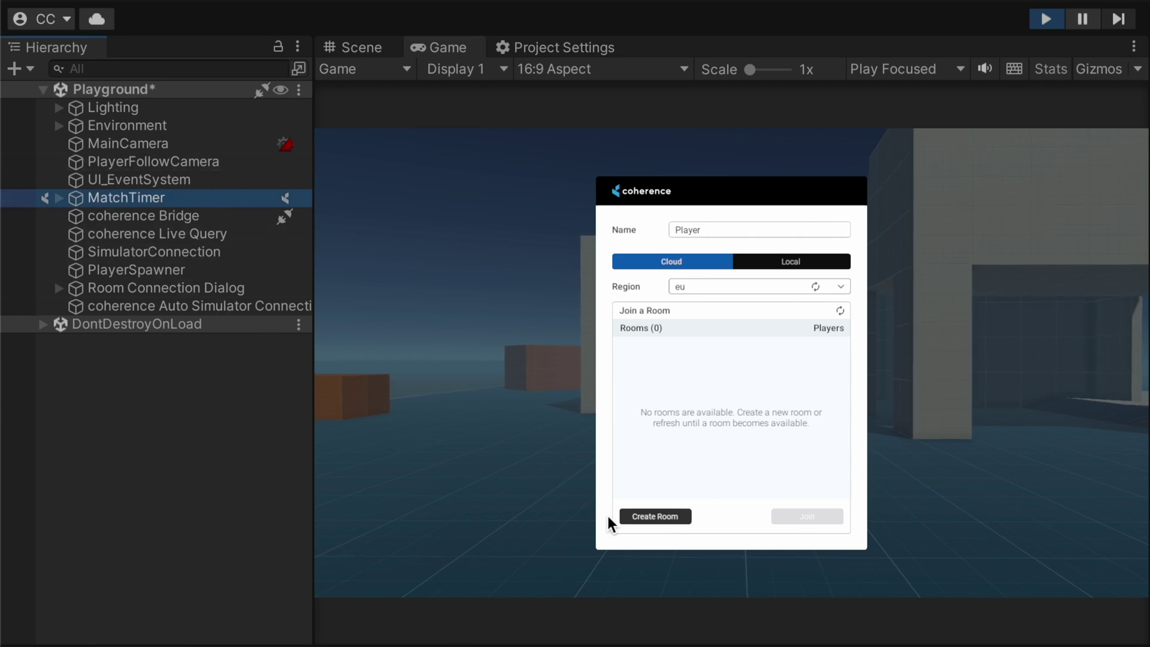
left_click(648, 517)
left_click(805, 516)
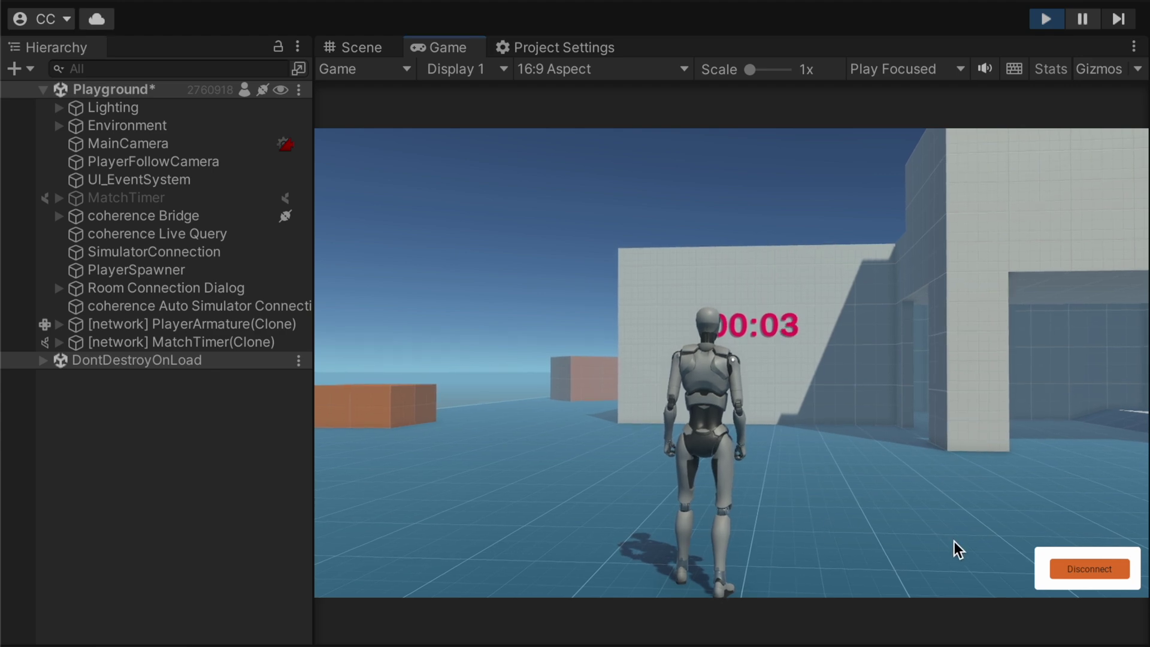
key("w")
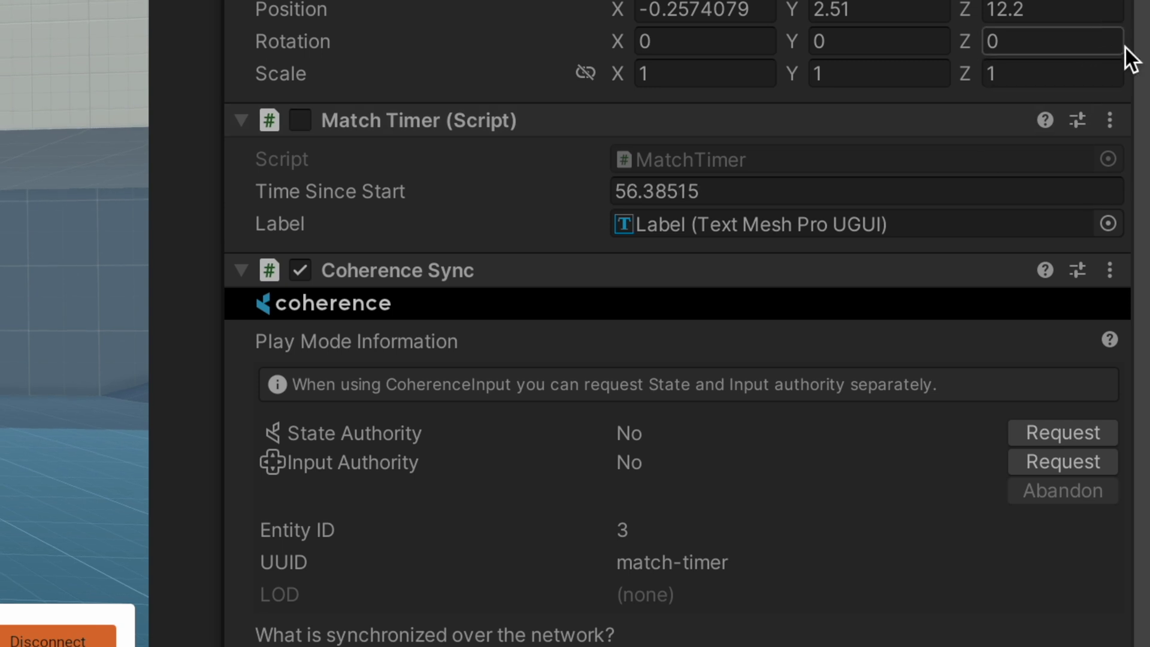
- Request State Authority over the match timer in its Coherence Sync component
scroll(1132, 54, "down", 5)
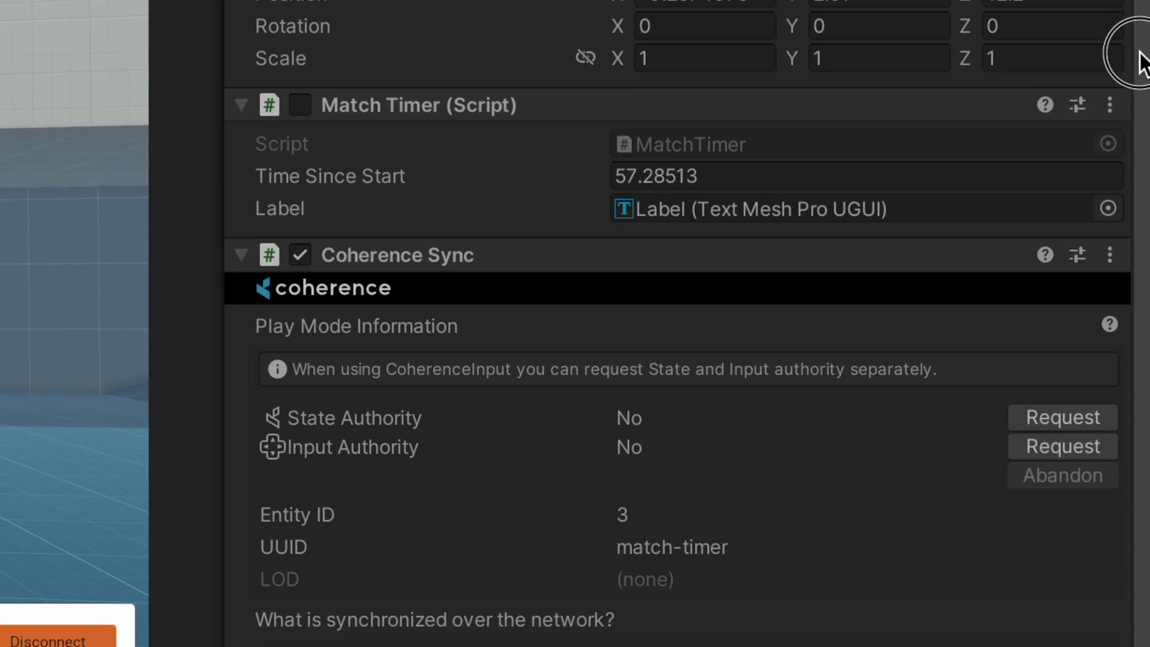
scroll(1141, 175, "down", 3)
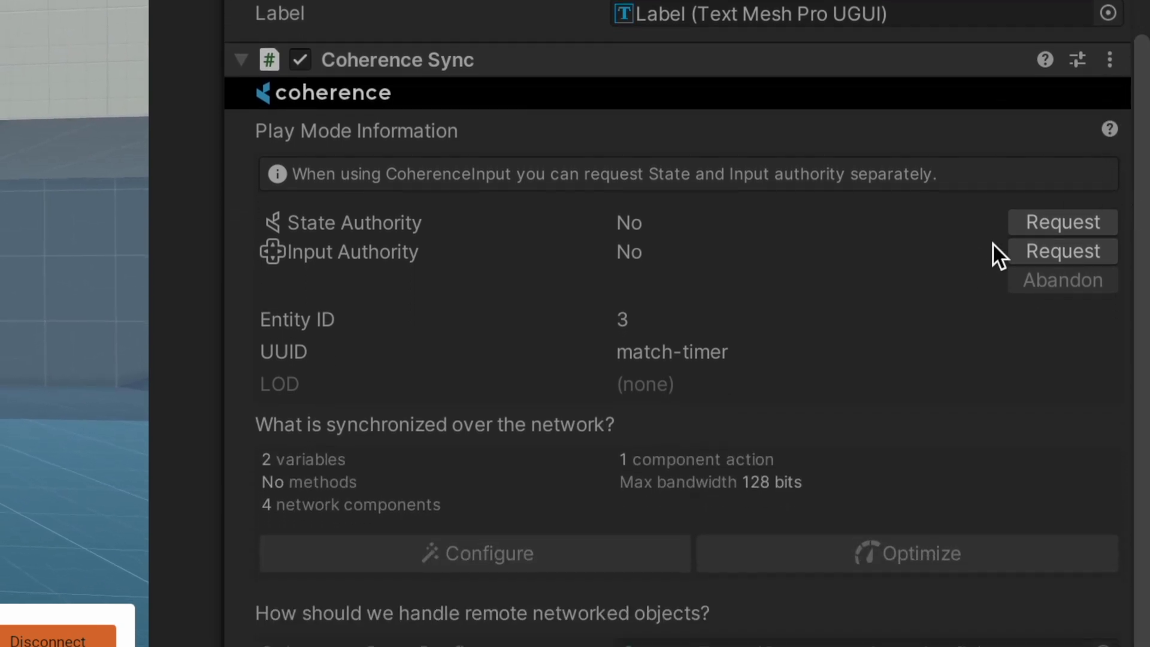
left_click(1040, 224)
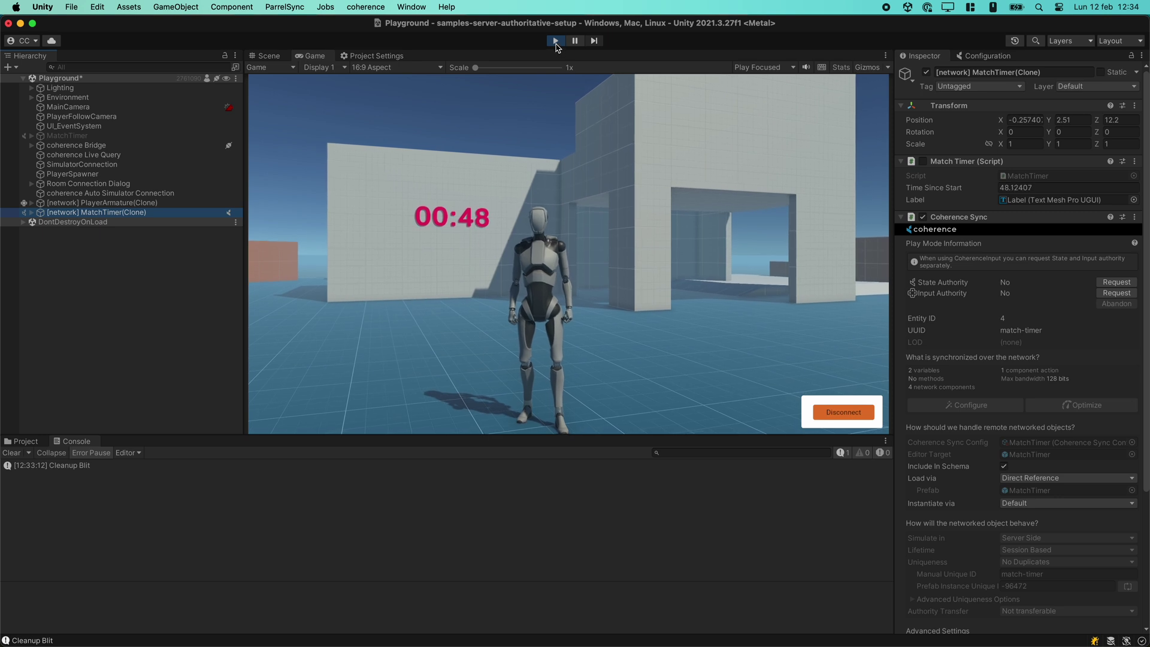
- Restart Play Mode and rejoin My Room, with the timer resuming at 01:08
left_click(555, 41)
key("super+p")
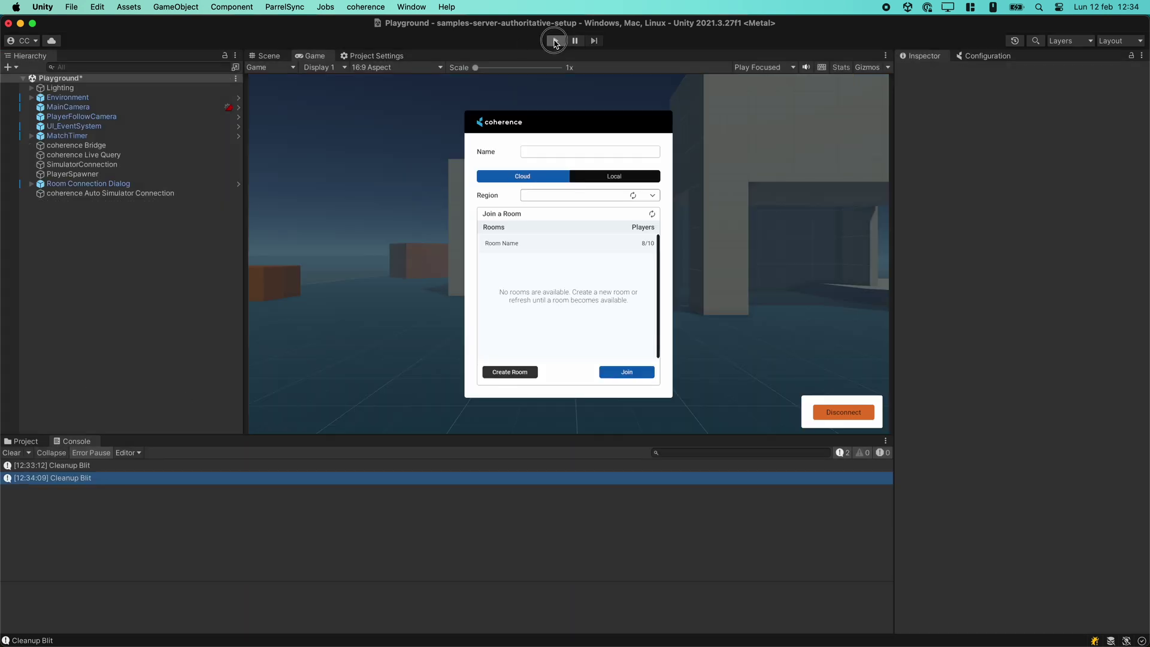
left_click(549, 246)
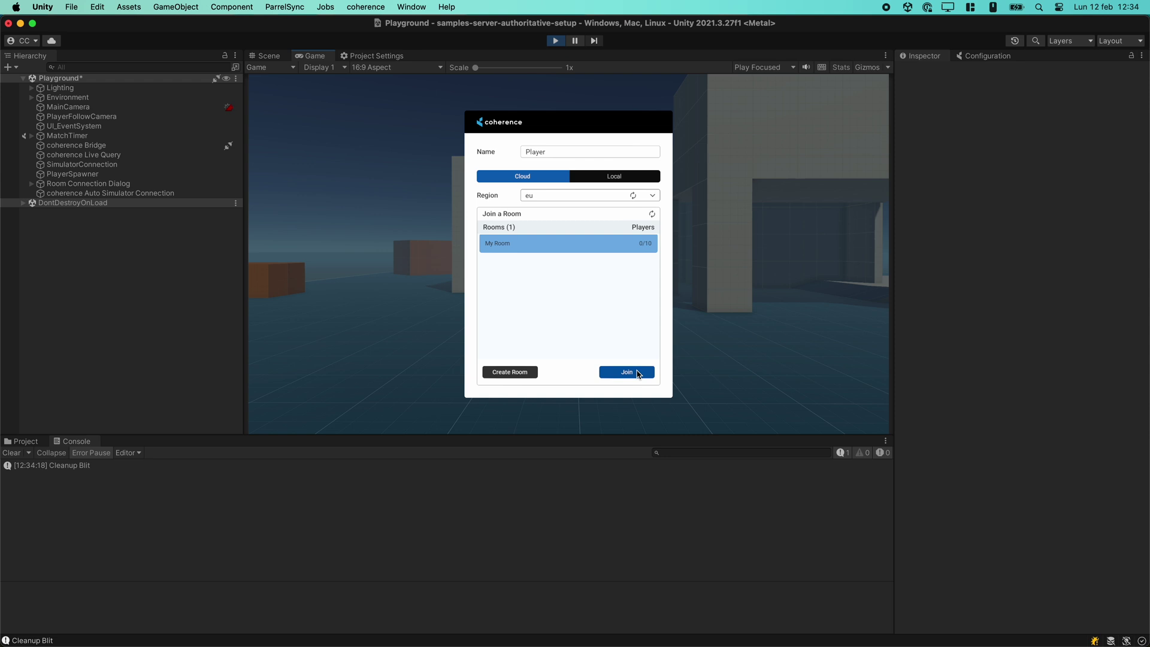
left_click(638, 373)
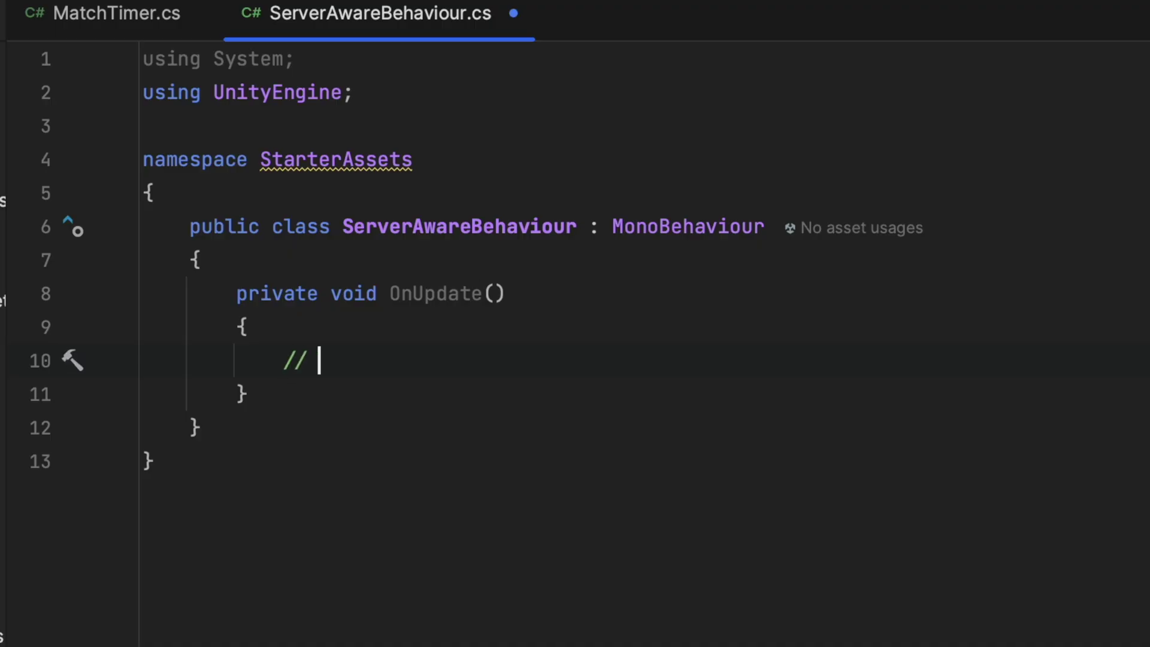
- Replace the client and simulator comments in OnUpdate with '// Simulator behaviour'
type("Do something if executed on a client")
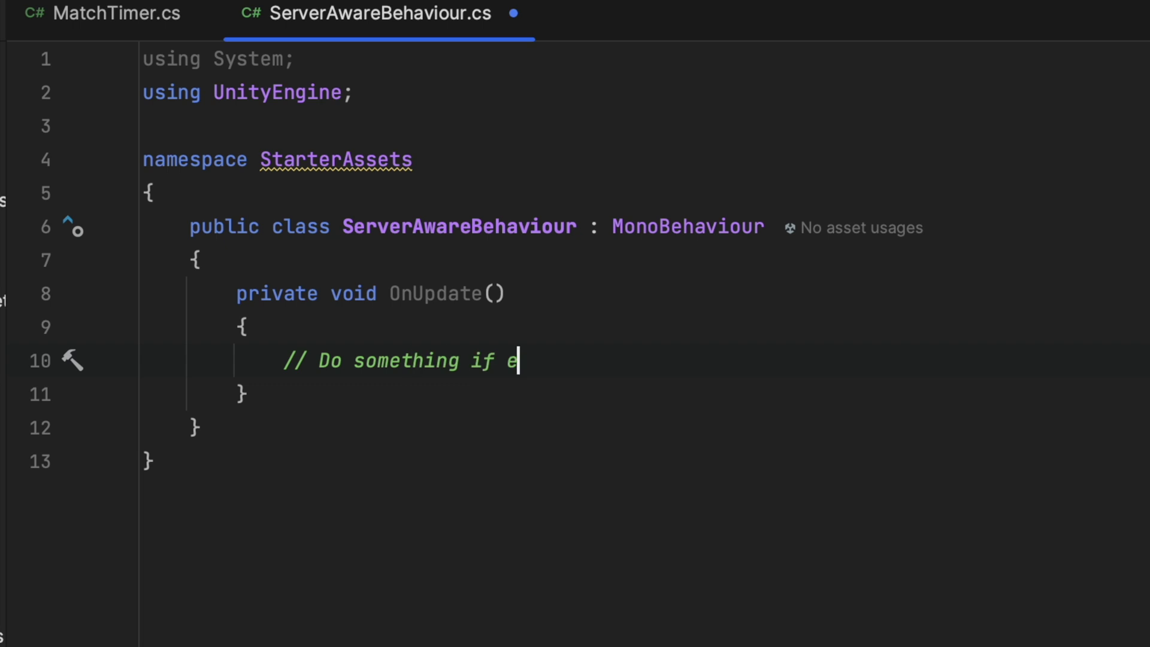
key("Return")
key("Return")
type("// Something else if executed on the Simulator")
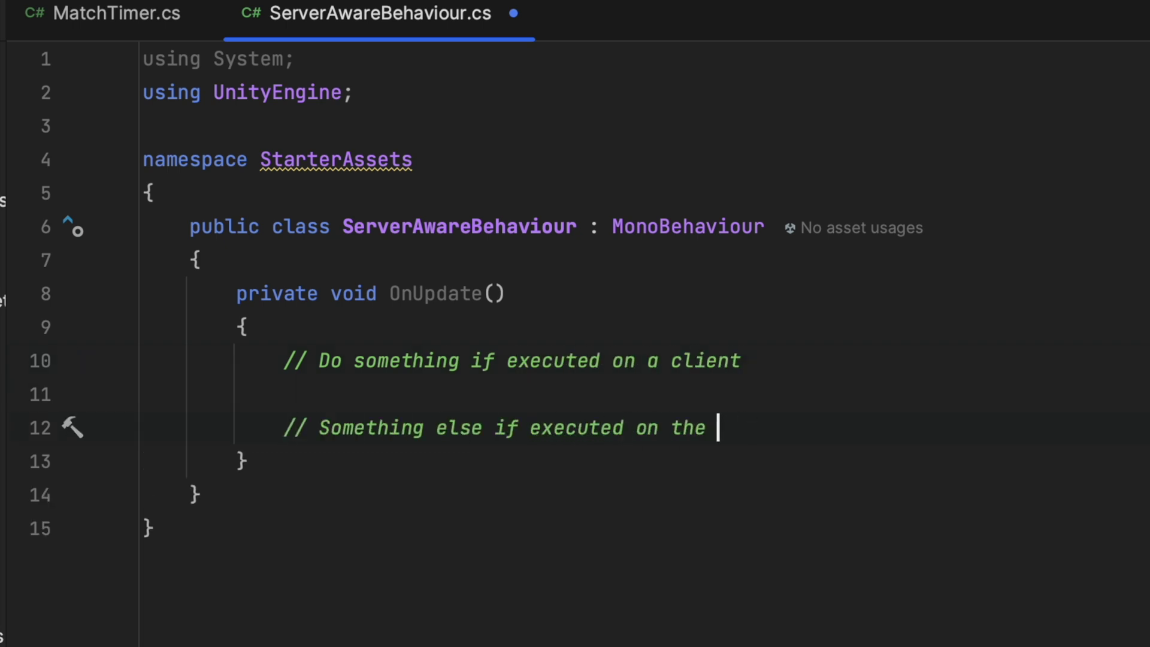
left_click(154, 528)
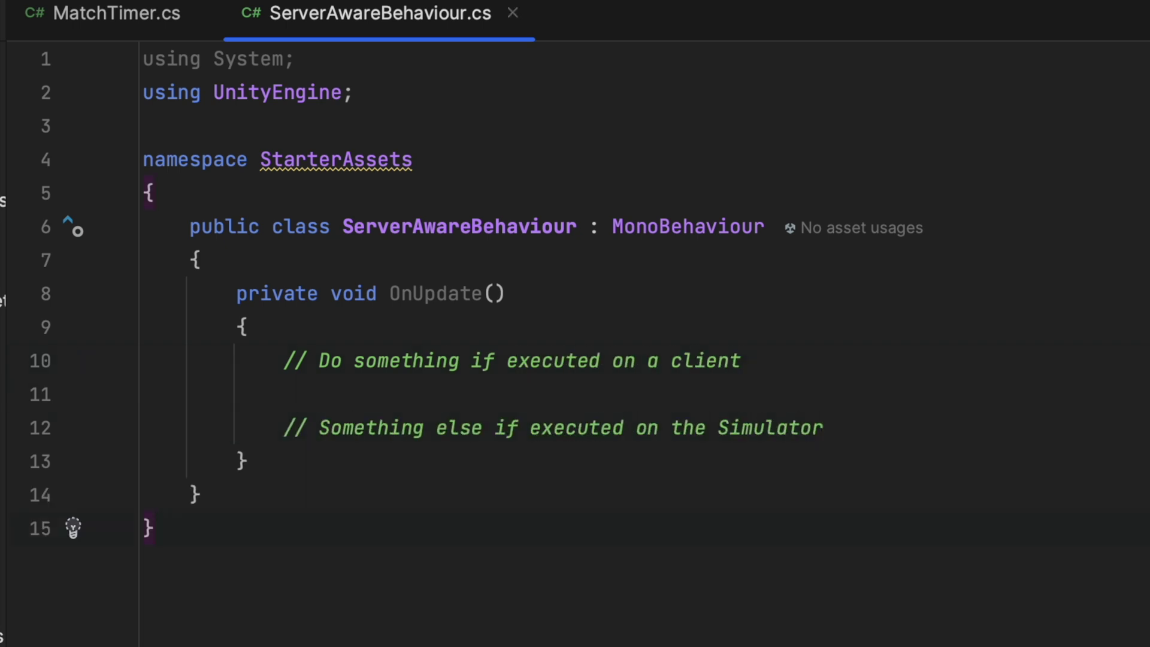
left_click_drag(855, 428, 283, 360)
key("BackSpace")
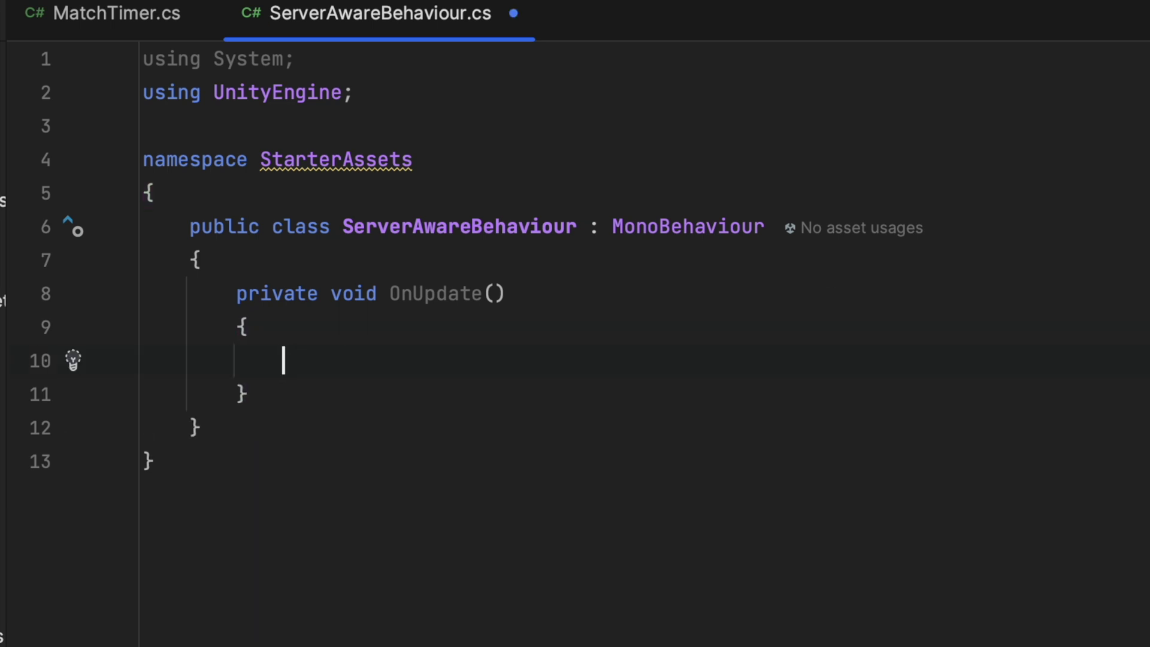
type("// Simulator behaviour")
- Enclose OnUpdate in an #if COHERENCE_SIMULATOR … #endif block and save the script
left_click(202, 260)
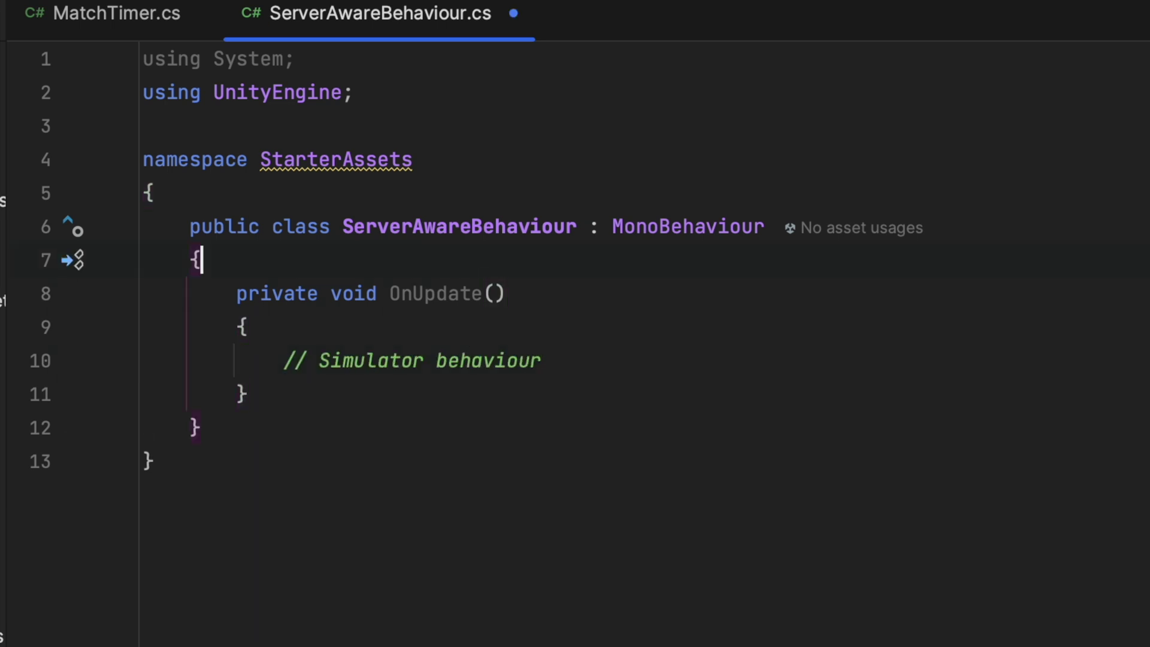
key("Return")
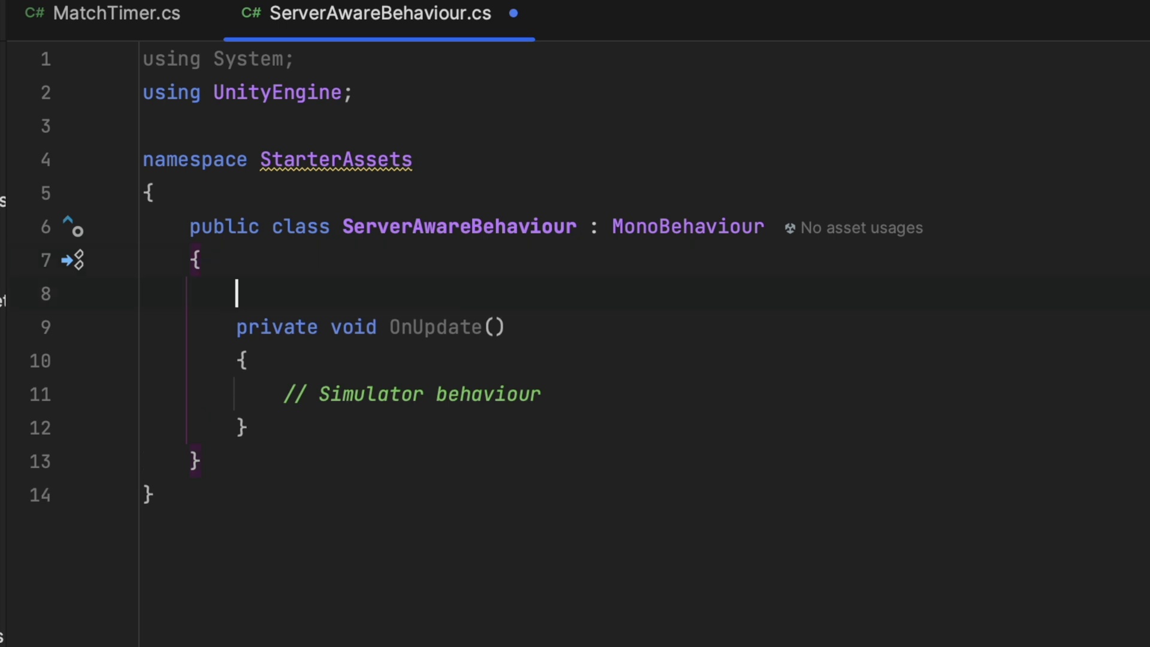
type("#if")
key("Tab")
type("COHERENCE_SIMULATOR")
key("Down")
key("Down")
key("Down")
key("shift+Down")
key("shift+Down")
key("shift+Down")
key("alt+shift+Up")
key("alt+shift+Up")
left_click(155, 528)
key("ctrl+s")
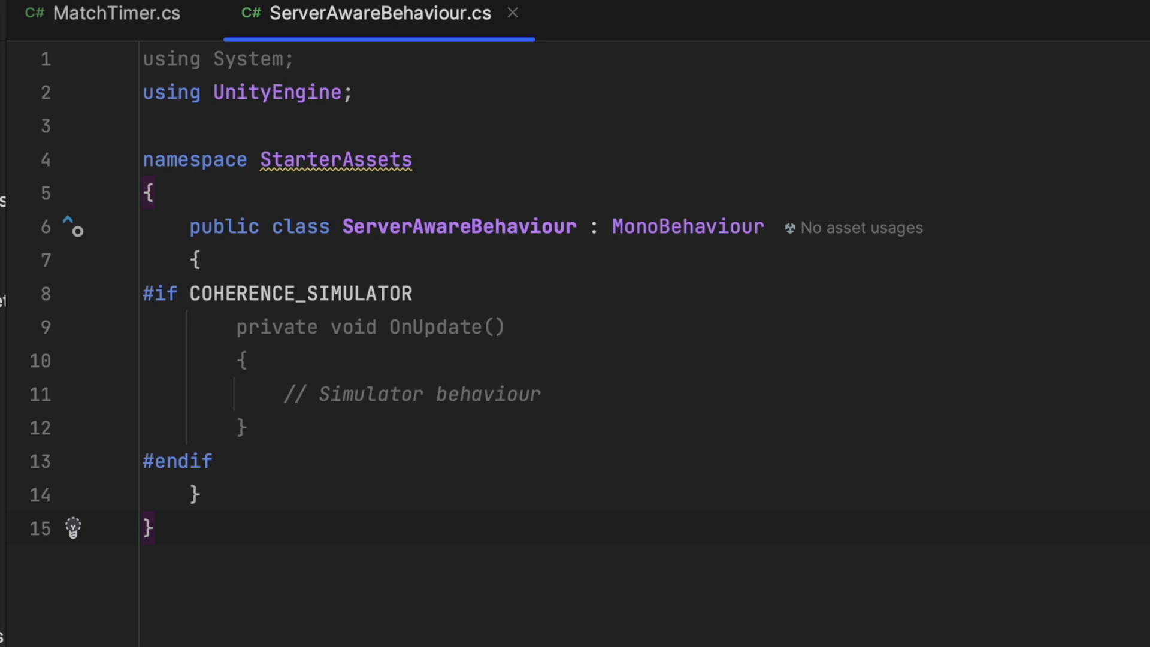
- Swap the #if/#endif lines for an if (SimulatorUtility.IsSimulator) block containing the Simulator behaviour comment
key("super+BackSpace")
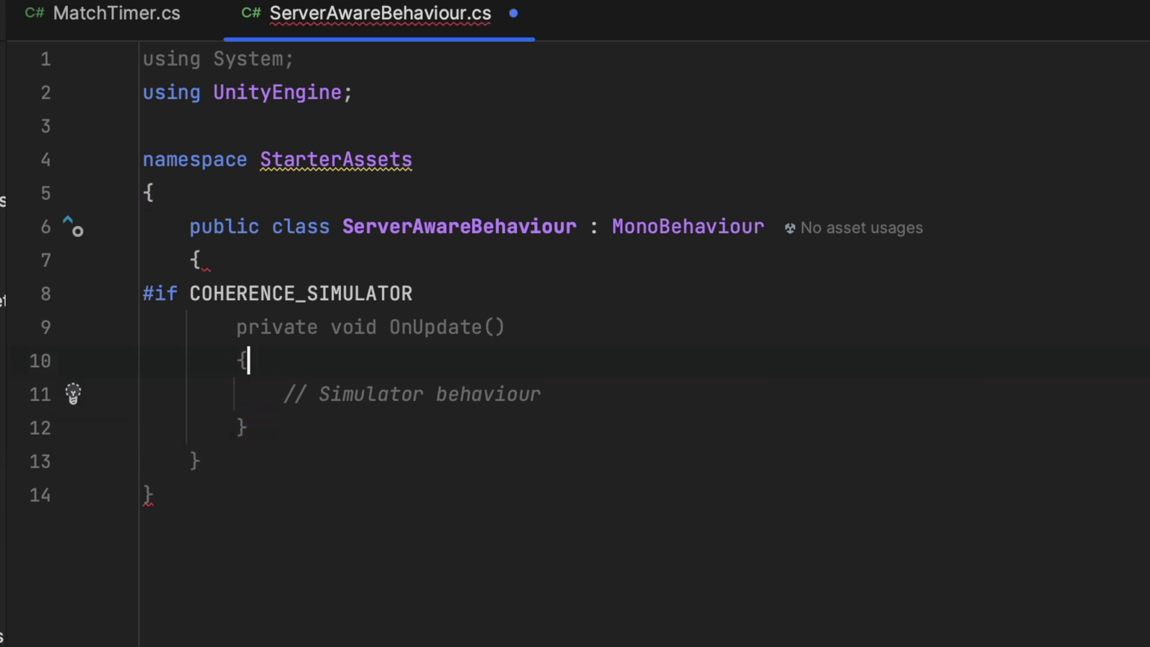
key("super+BackSpace")
key("Return")
type("if(Simulat")
key("Return")
type(".is")
key("Return")
type("{")
key("Return")
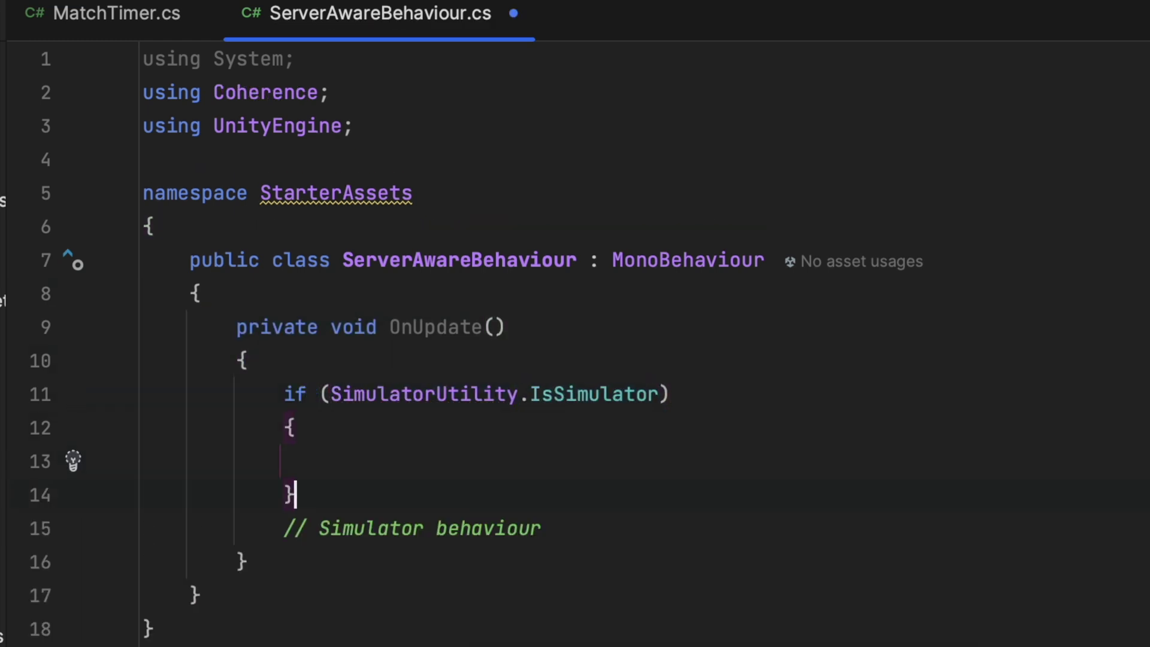
key("super+shift+Down")
key("super+BackSpace")
key("super+End")
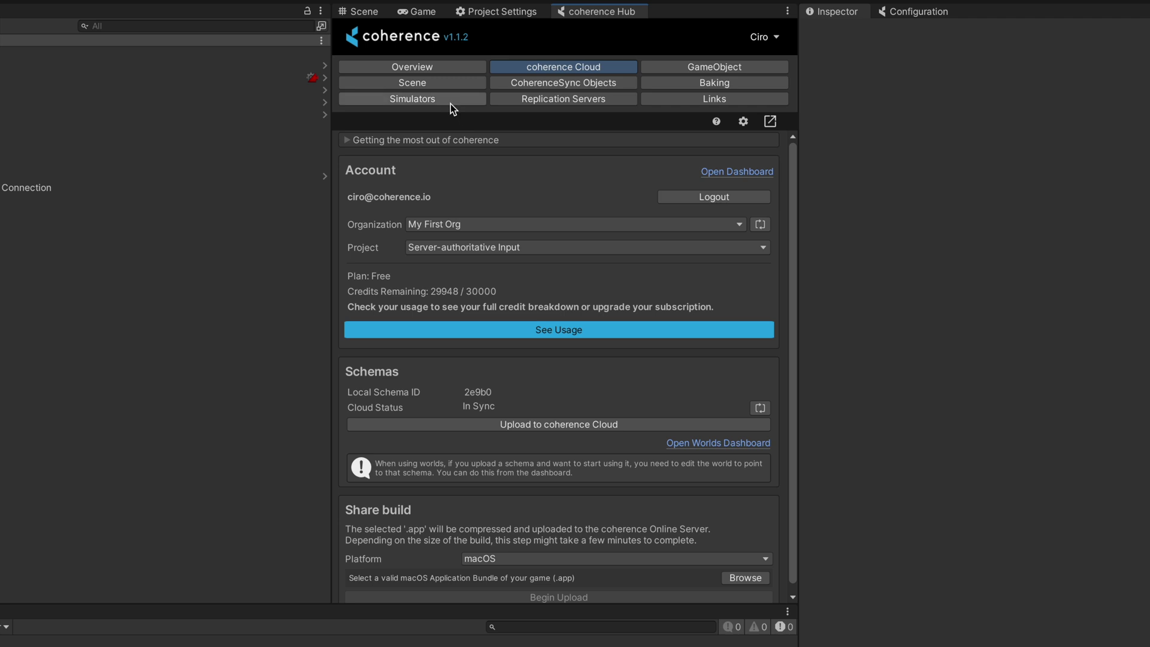
- Show the Simulators tab's Run Local Simulator Build options and open the Local Development docs page
left_click(451, 103)
left_click_drag(791, 208, 806, 432)
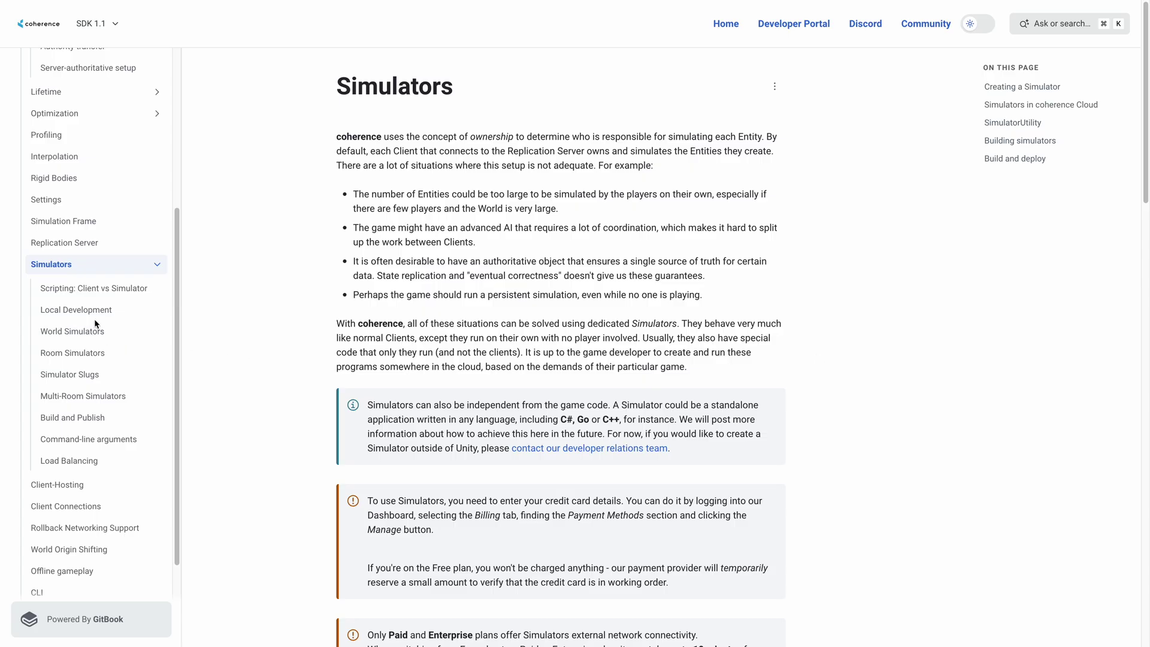
left_click(89, 311)
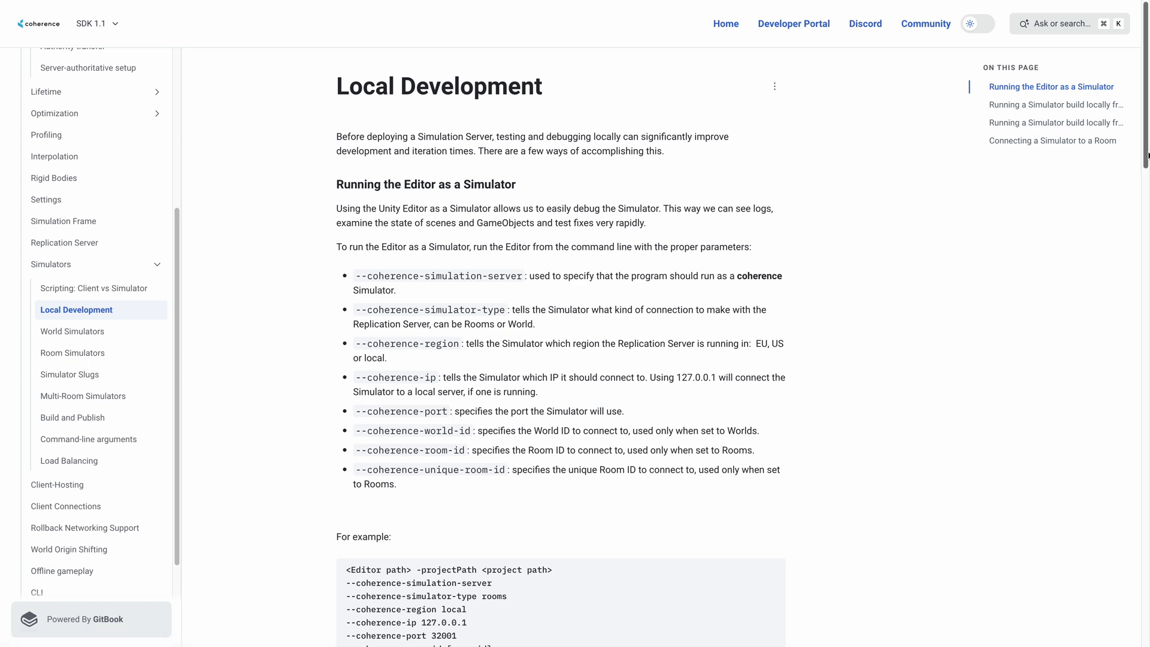
left_click_drag(1147, 156, 1145, 514)
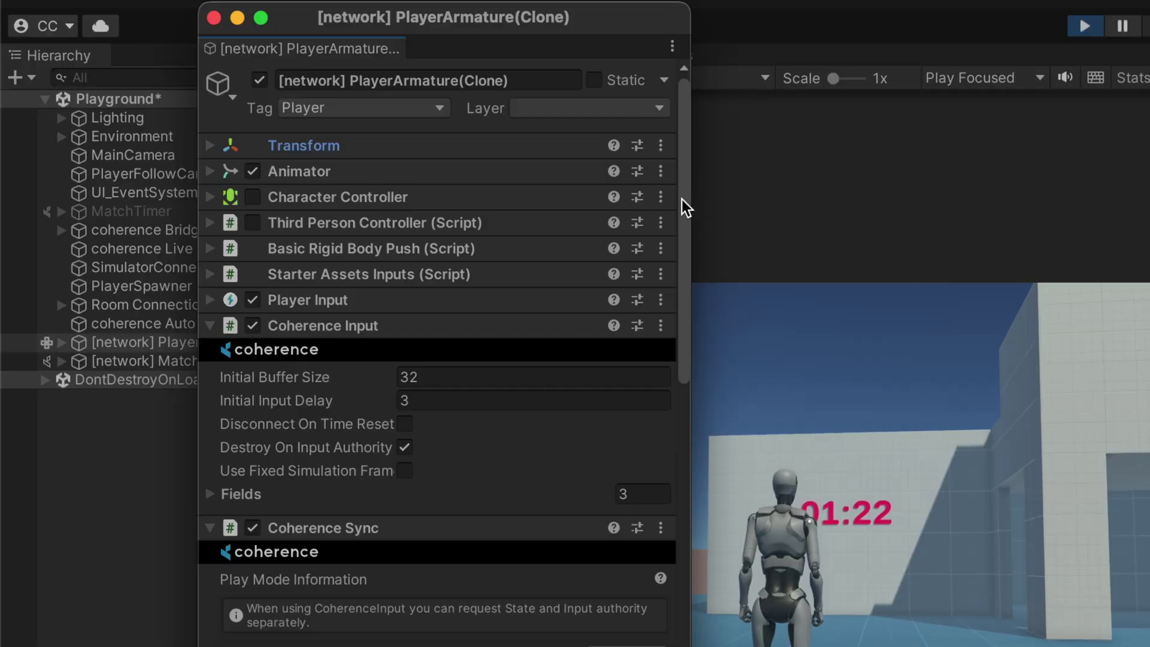
- Expand PlayerArmature's Coherence Input fields and check Move's type, leaving it Axis 2D
left_click_drag(682, 200, 659, 304)
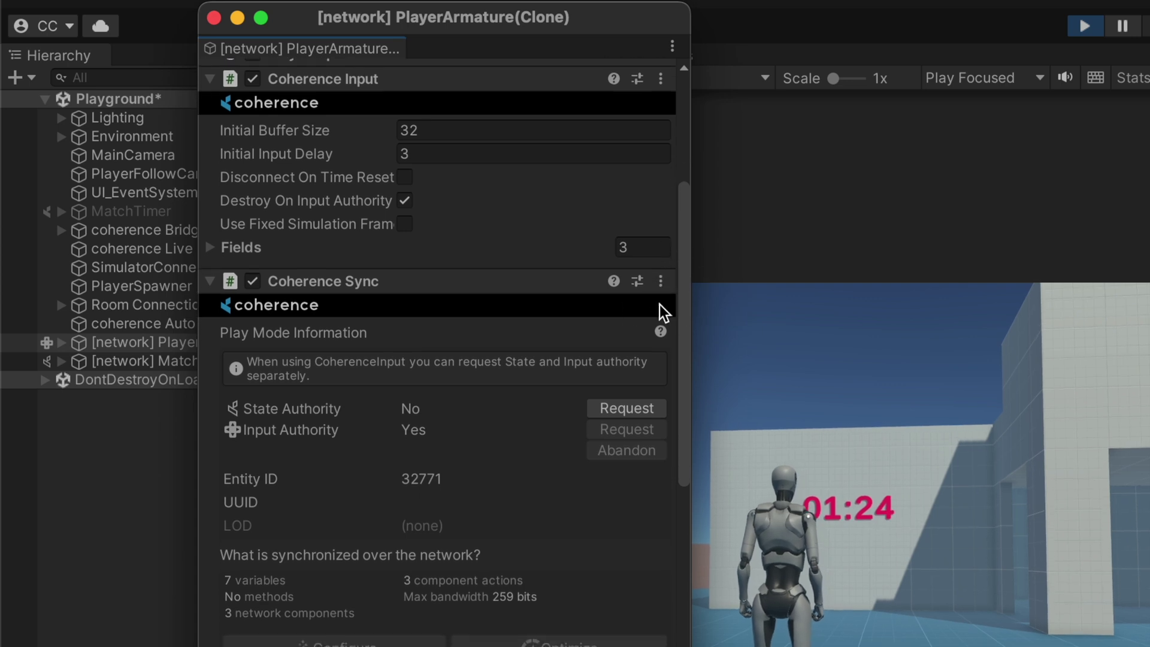
left_click(257, 249)
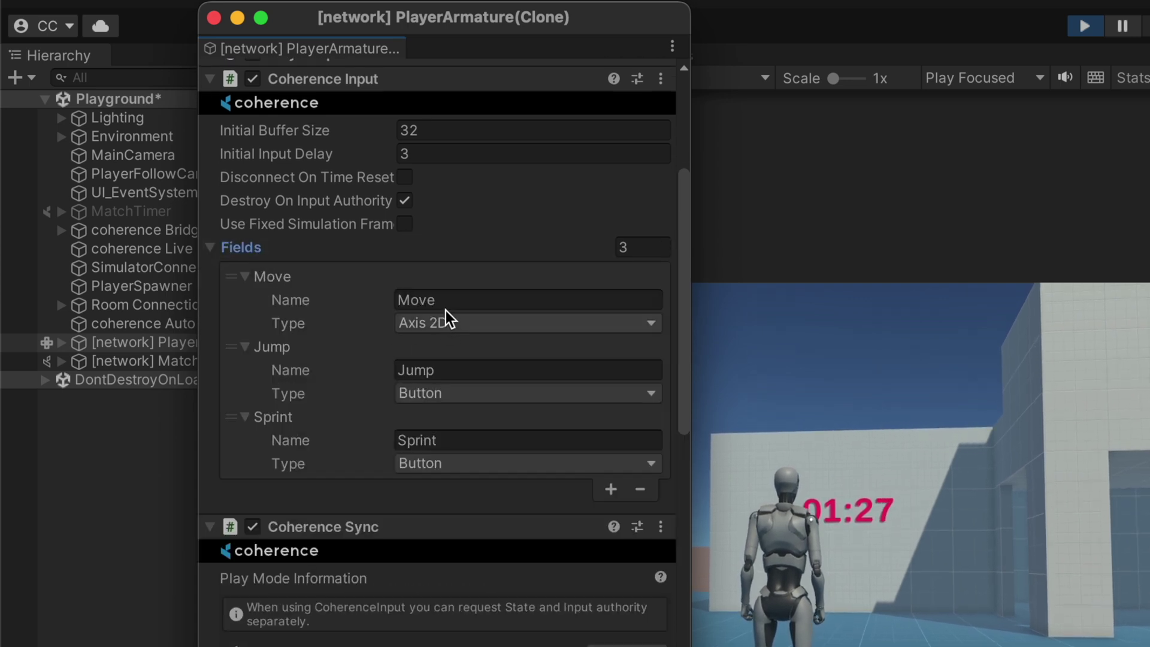
left_click(459, 300)
left_click(477, 323)
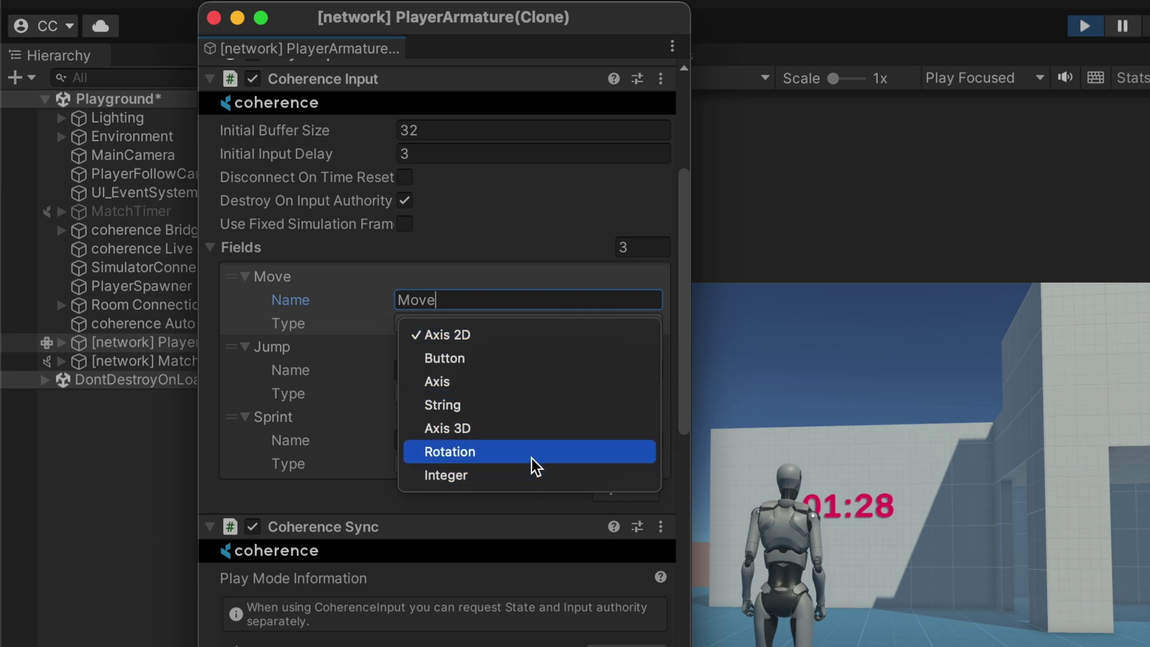
left_click(531, 297)
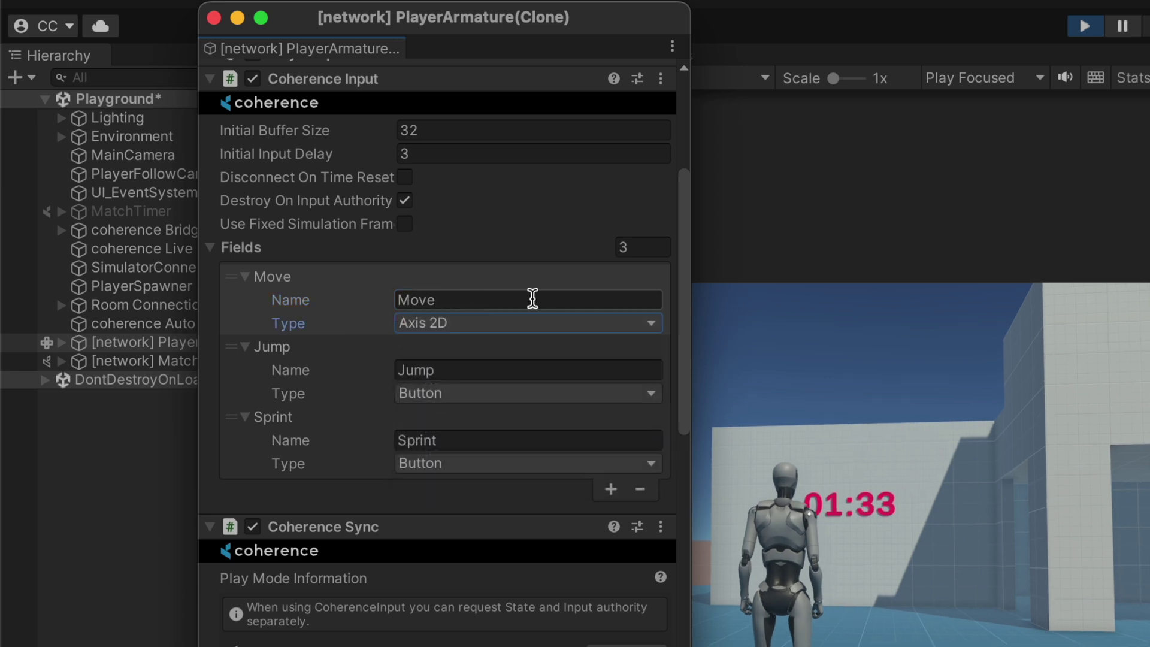